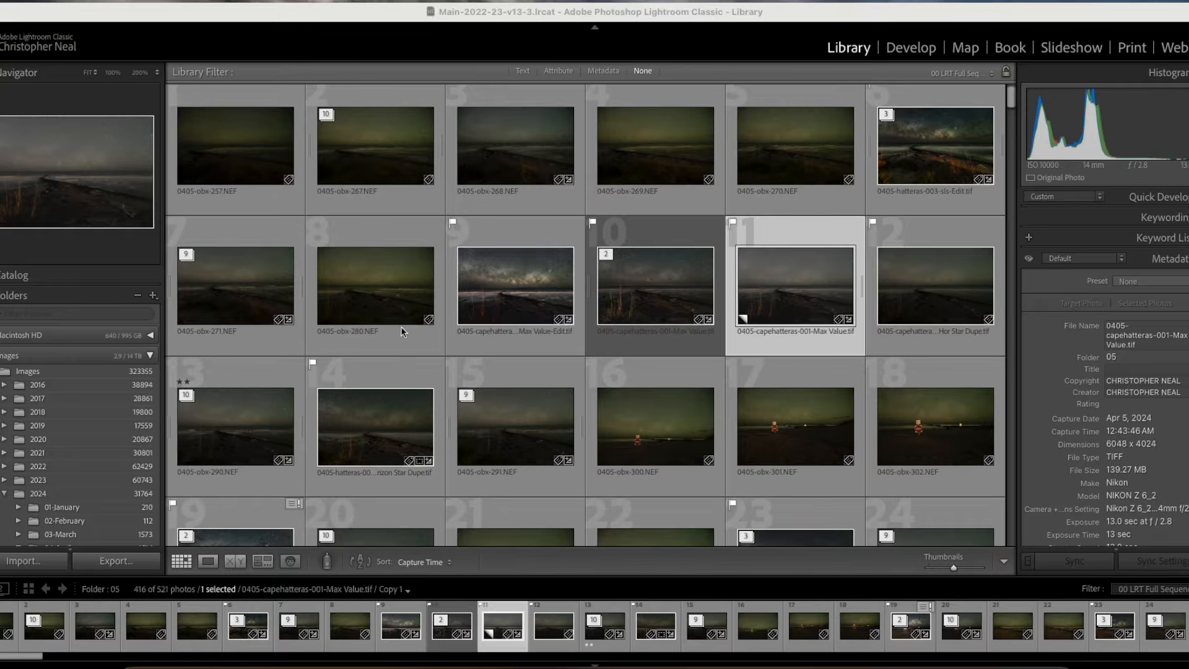
Step: Open the selected virtual copy of 0405-capehatteras-001-Max Value.tif in the Develop module
{"action": "double_click", "coordinate": [782, 286]}
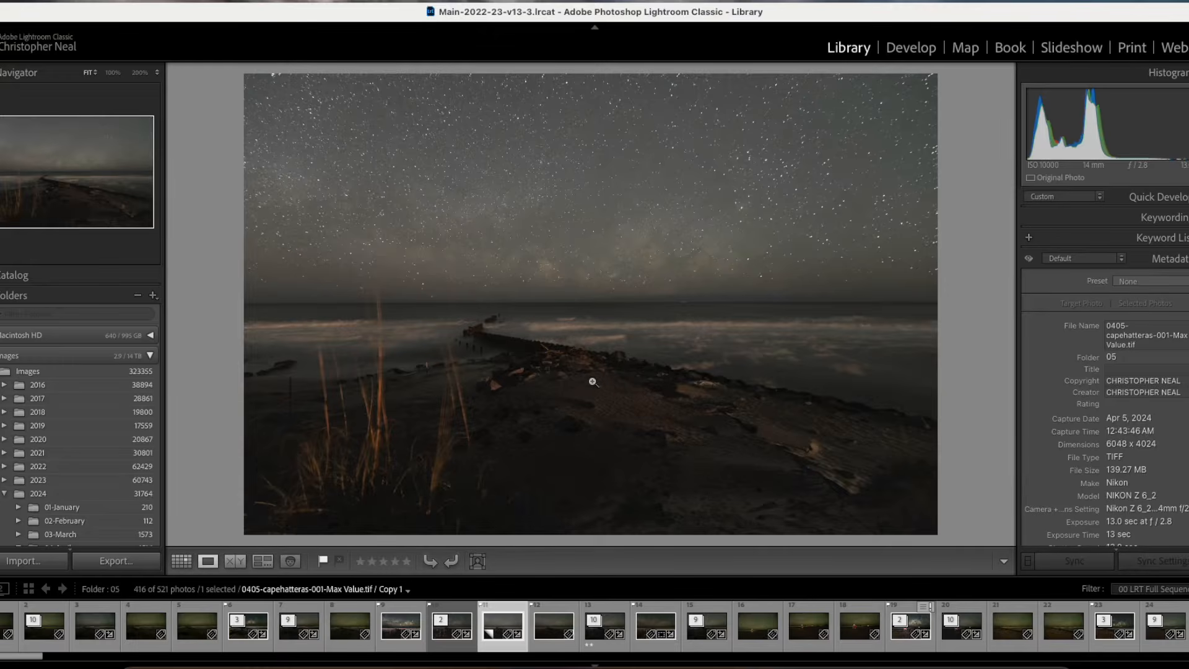
{"action": "left_click", "coordinate": [908, 47]}
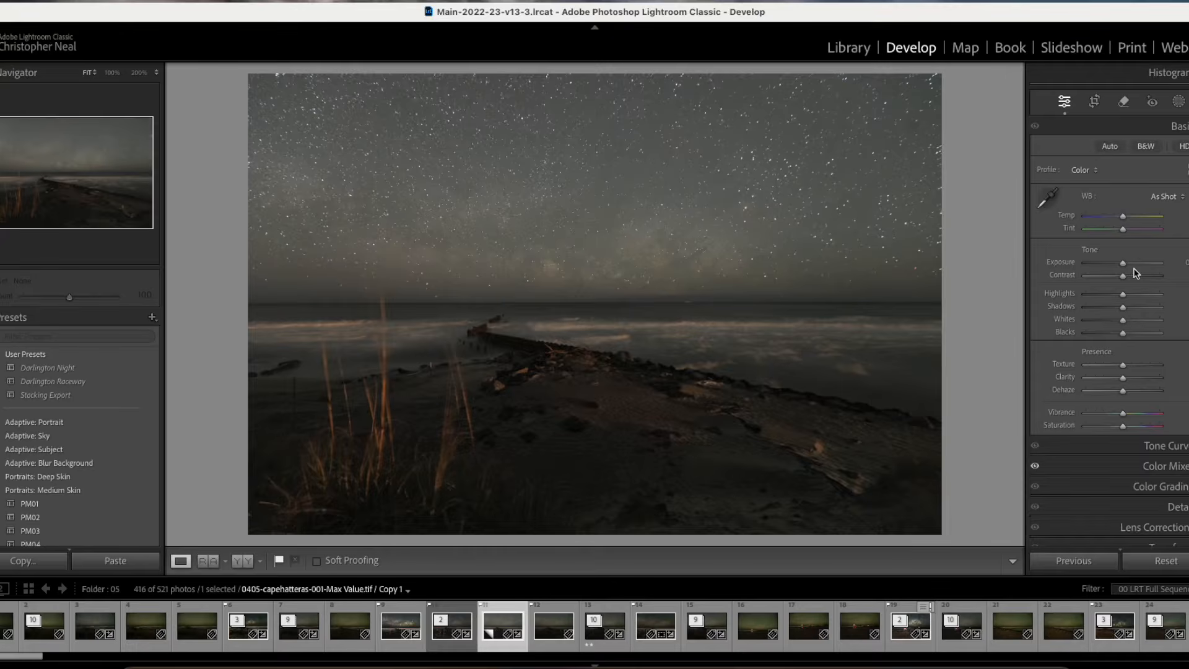
Step: Add a linear gradient mask that covers the sky and fades out at the horizon
{"action": "left_click", "coordinate": [1179, 102]}
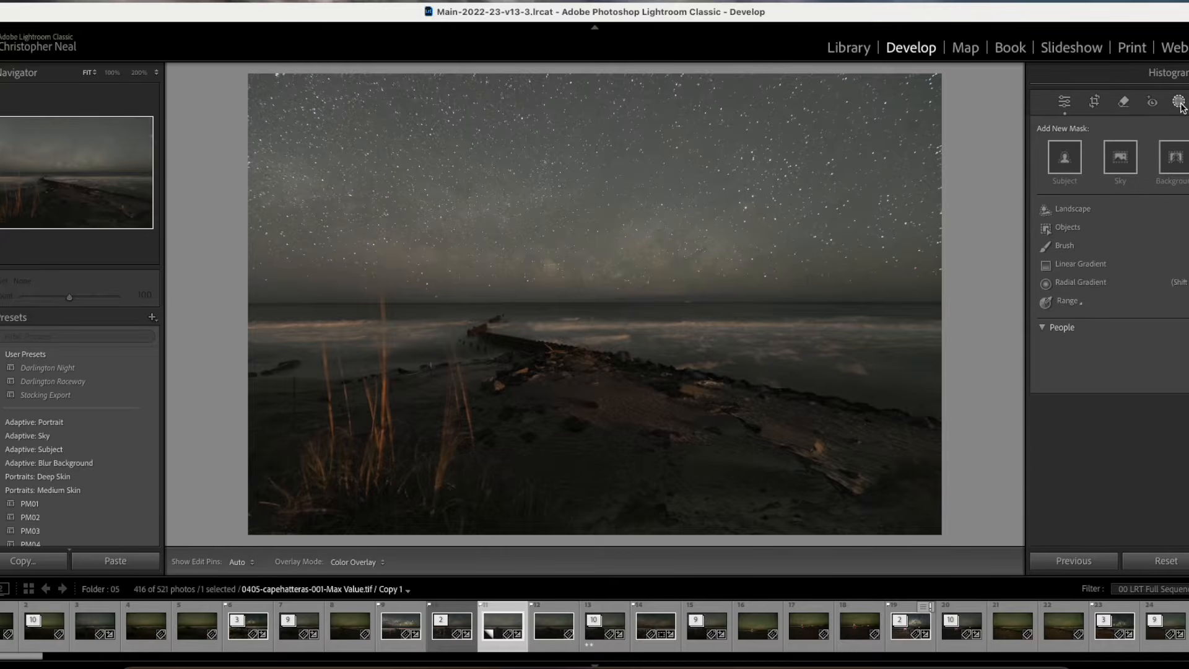
{"action": "left_click", "coordinate": [1061, 267]}
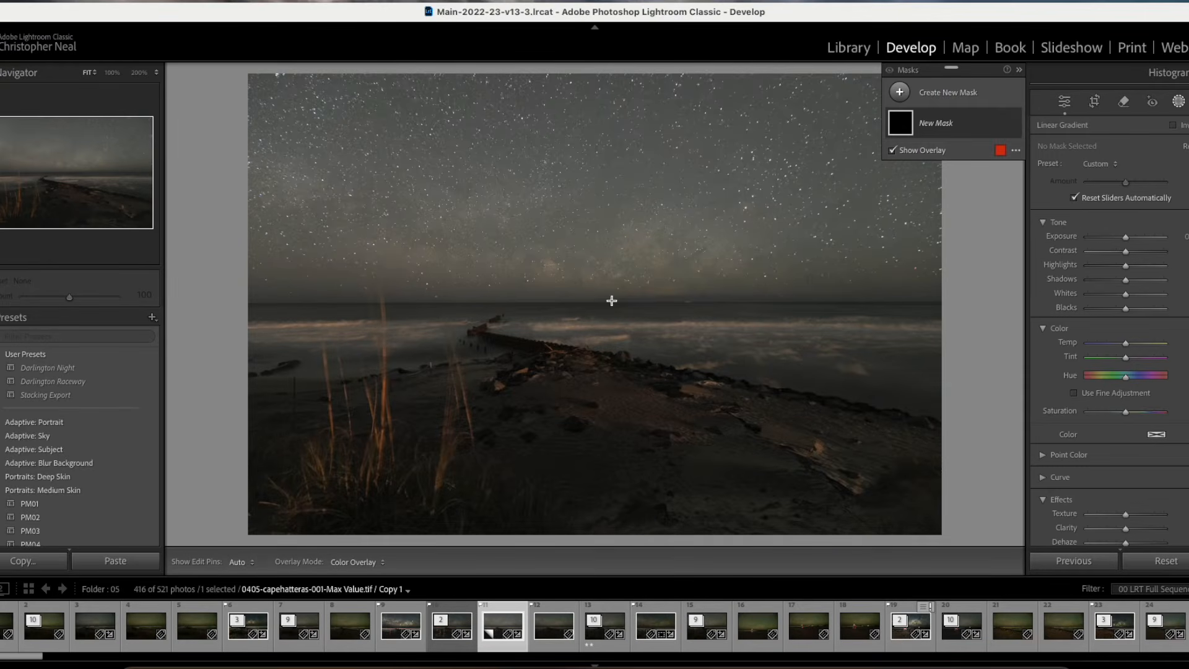
{"action": "mouse_move", "coordinate": [594, 286]}
{"action": "left_mouse_down"}
{"action": "mouse_move", "coordinate": [589, 258]}
{"action": "mouse_move", "coordinate": [597, 304]}
{"action": "left_mouse_up"}
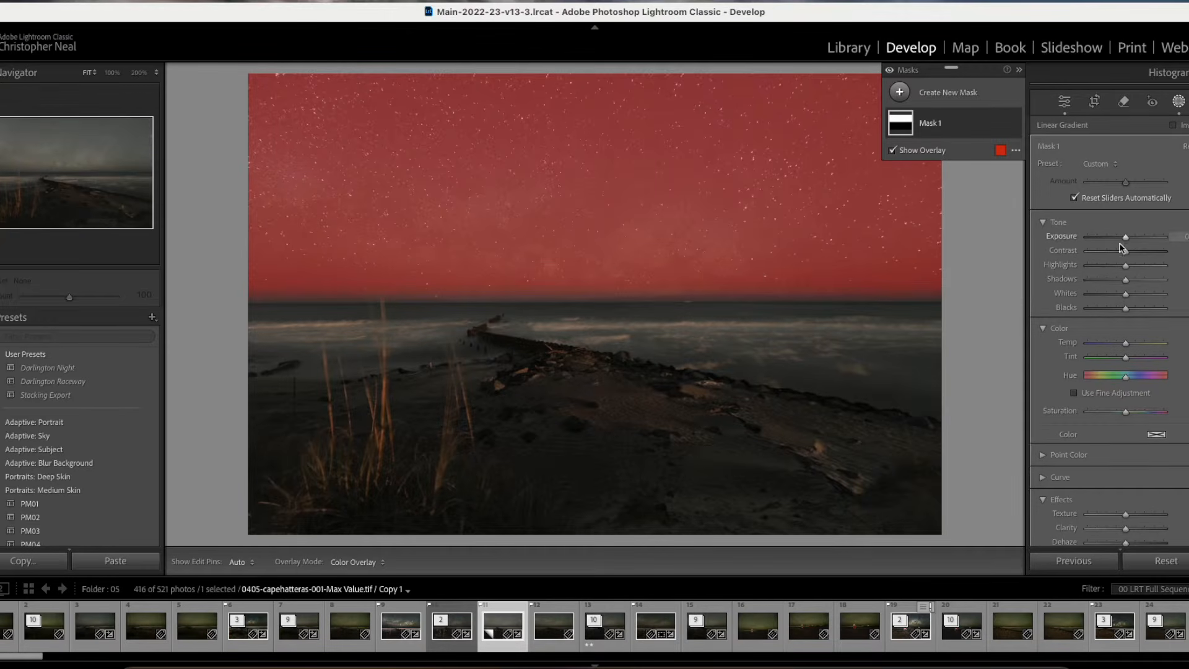
Step: In the sky gradient mask, lower Highlights strongly and raise Shadows and Dehaze
{"action": "left_click_drag", "start_coordinate": [1126, 268], "coordinate": [1149, 283]}
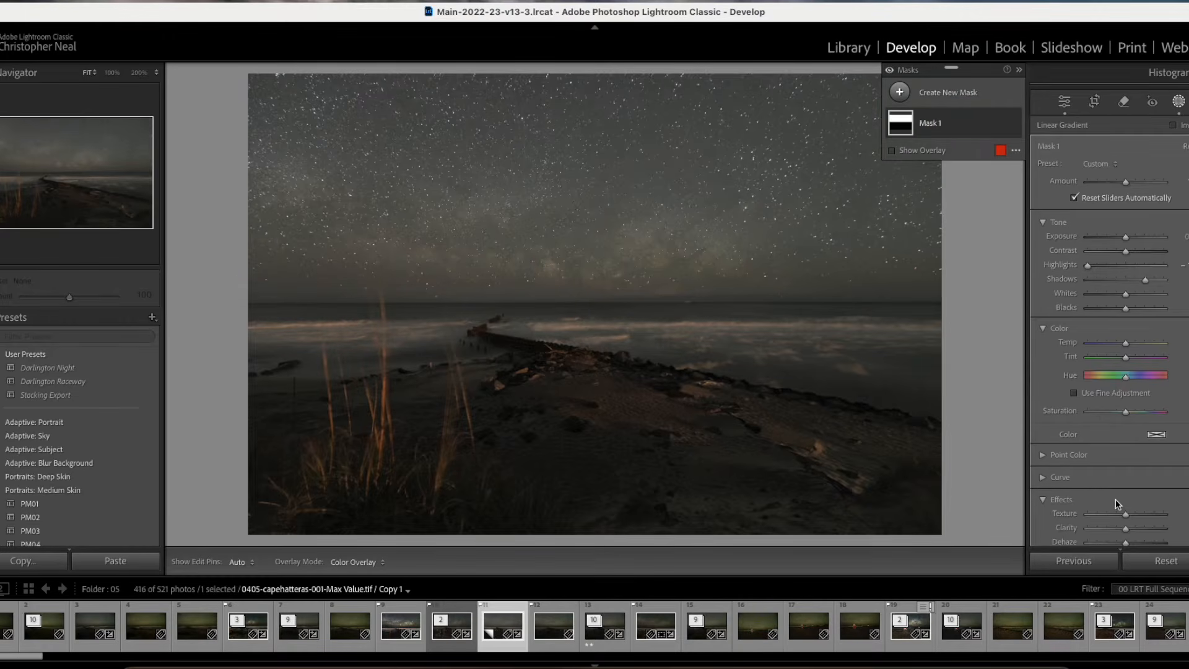
{"action": "scroll", "coordinate": [1115, 371], "scroll_direction": "down", "scroll_amount": 2}
{"action": "left_click_drag", "start_coordinate": [1126, 477], "coordinate": [1140, 478]}
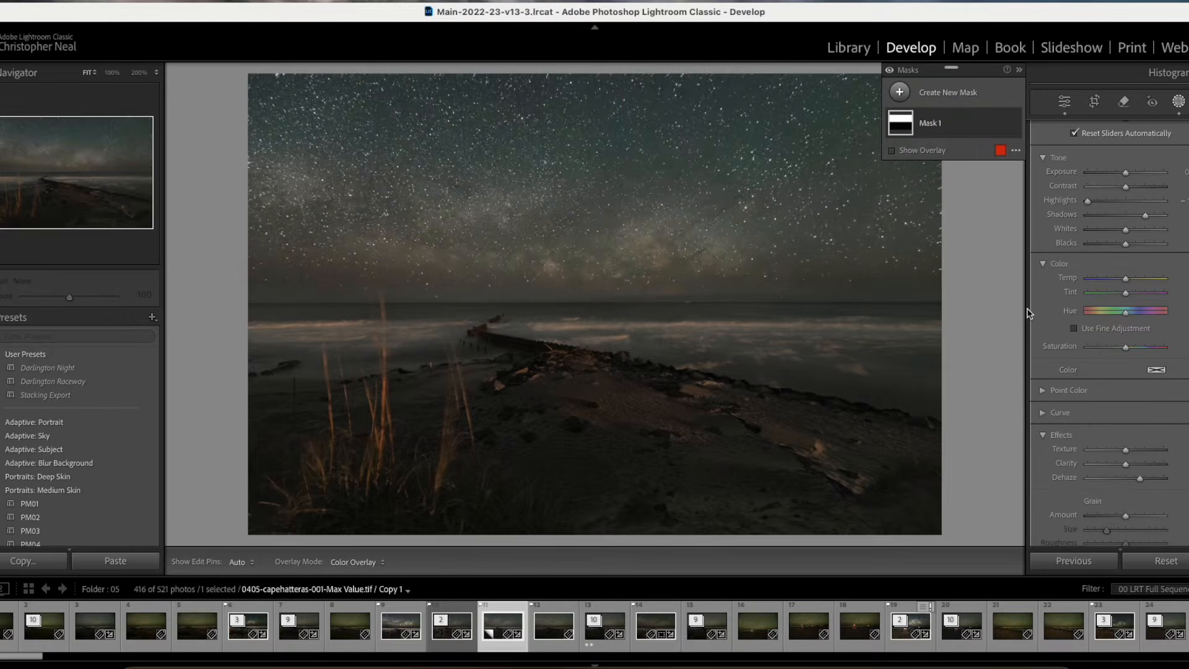
Step: Duplicate and invert the sky gradient mask, and slightly raise Exposure and Contrast for the foreground
{"action": "right_click", "coordinate": [1001, 124]}
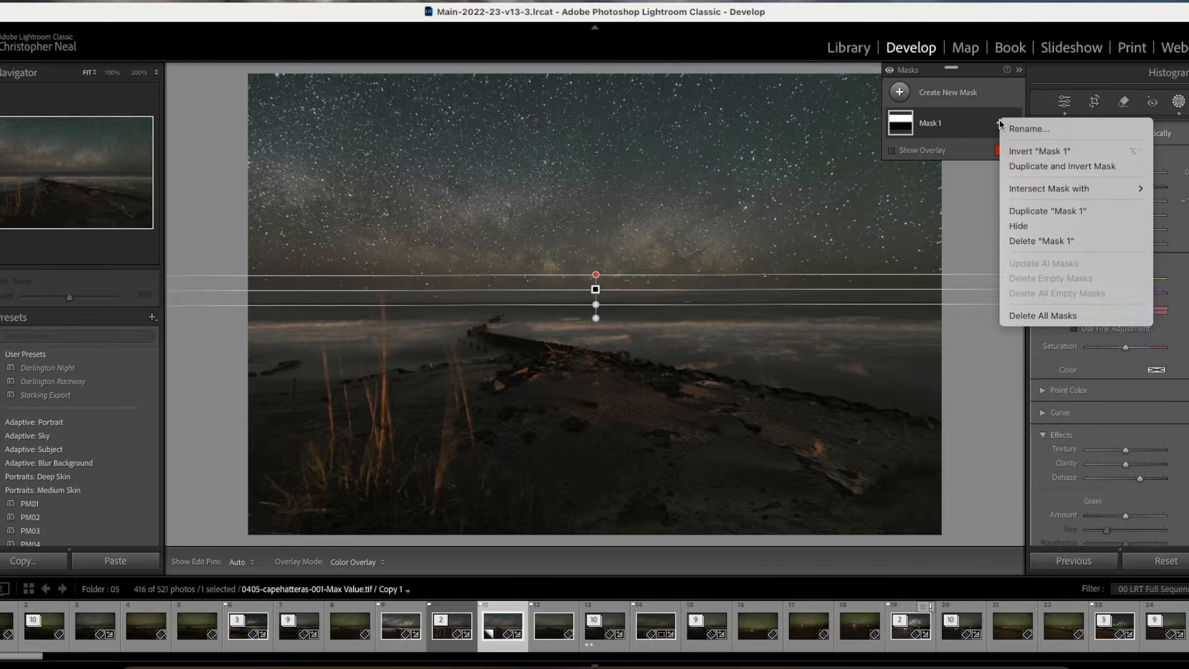
{"action": "left_click", "coordinate": [1062, 166]}
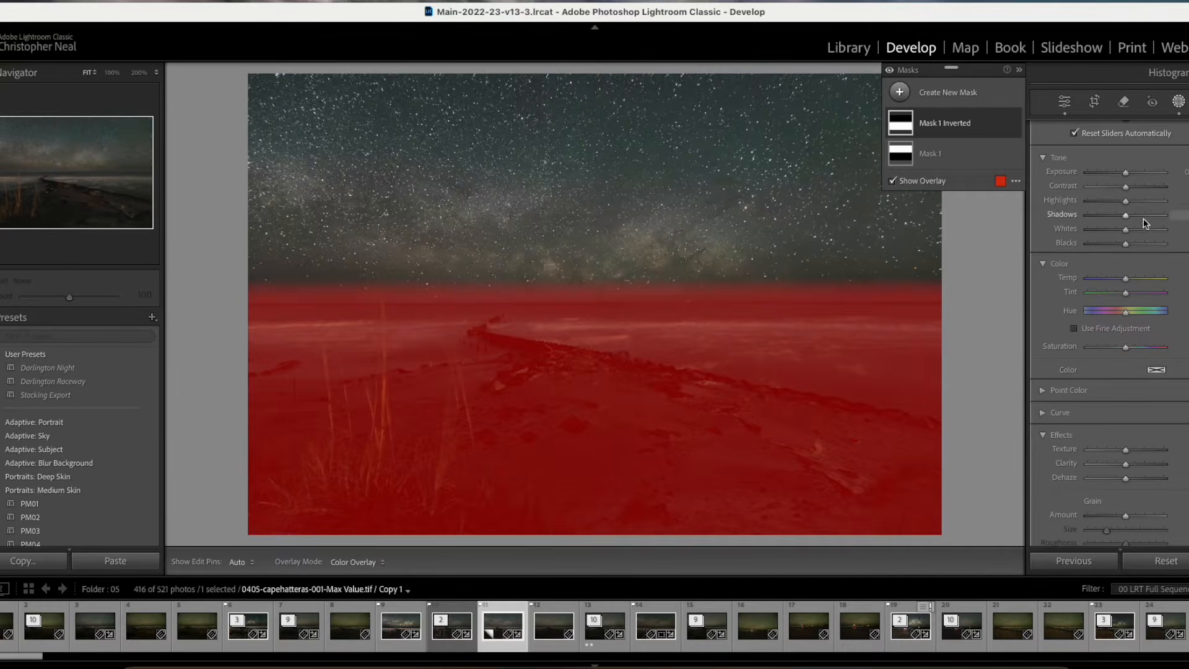
{"action": "mouse_move", "coordinate": [1125, 188]}
{"action": "left_mouse_down"}
{"action": "mouse_move", "coordinate": [1146, 184]}
{"action": "mouse_move", "coordinate": [1136, 176]}
{"action": "left_mouse_up"}
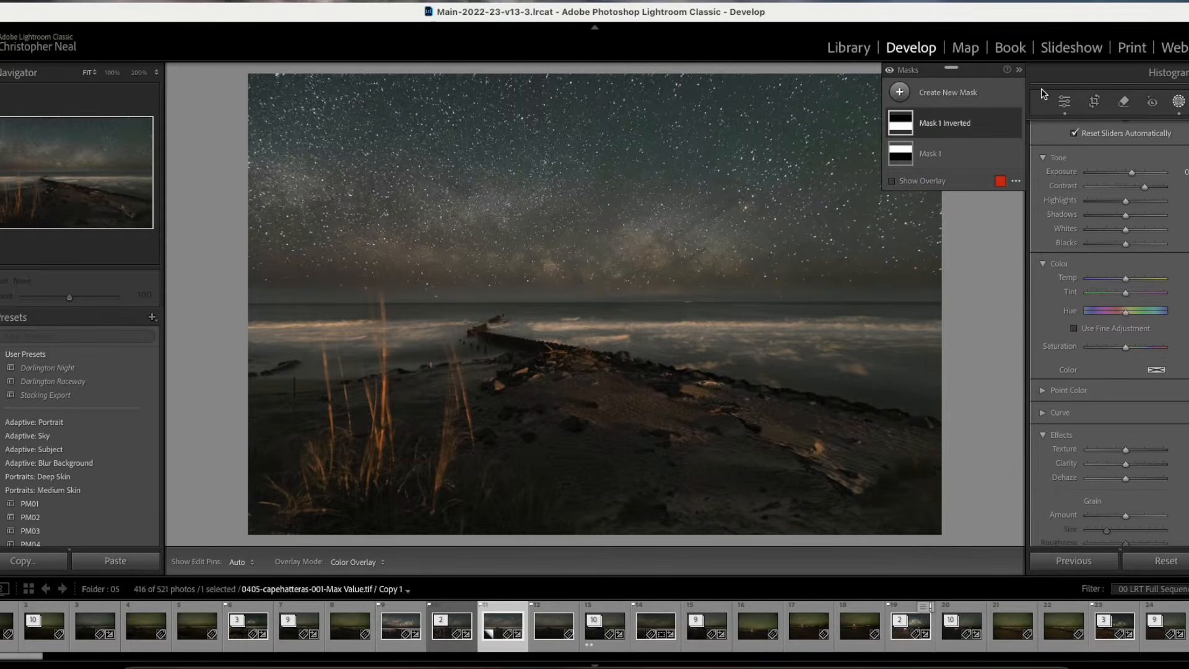
Step: Delete all masks from the photo
{"action": "left_click", "coordinate": [1001, 123]}
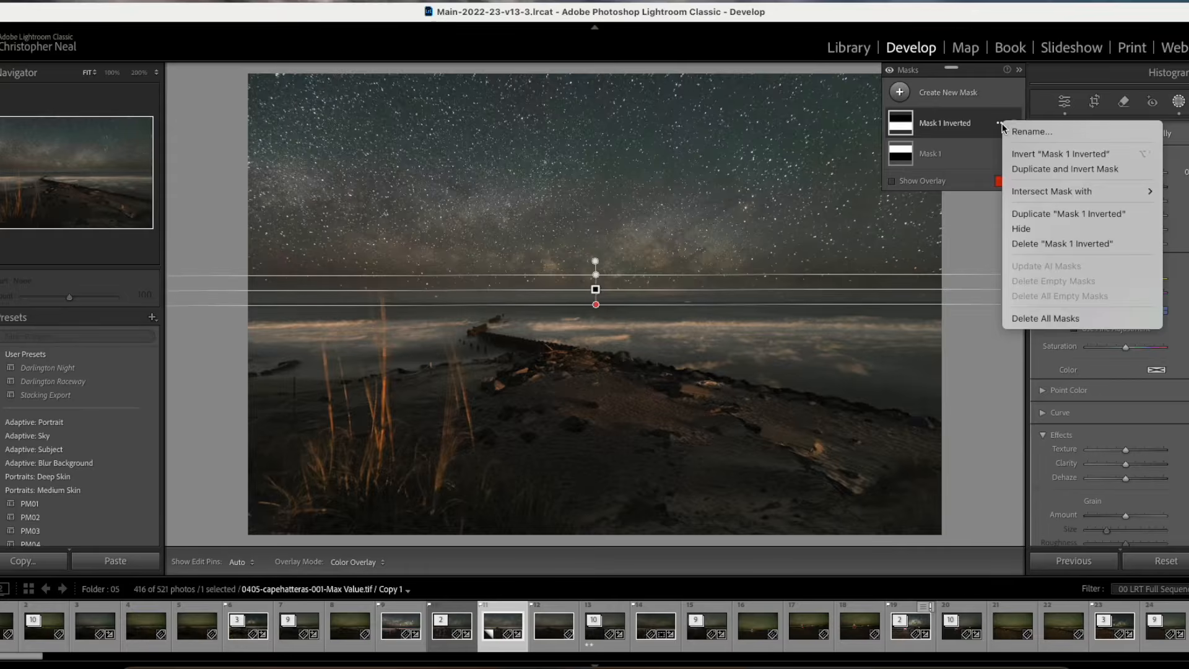
{"action": "left_click", "coordinate": [1037, 323]}
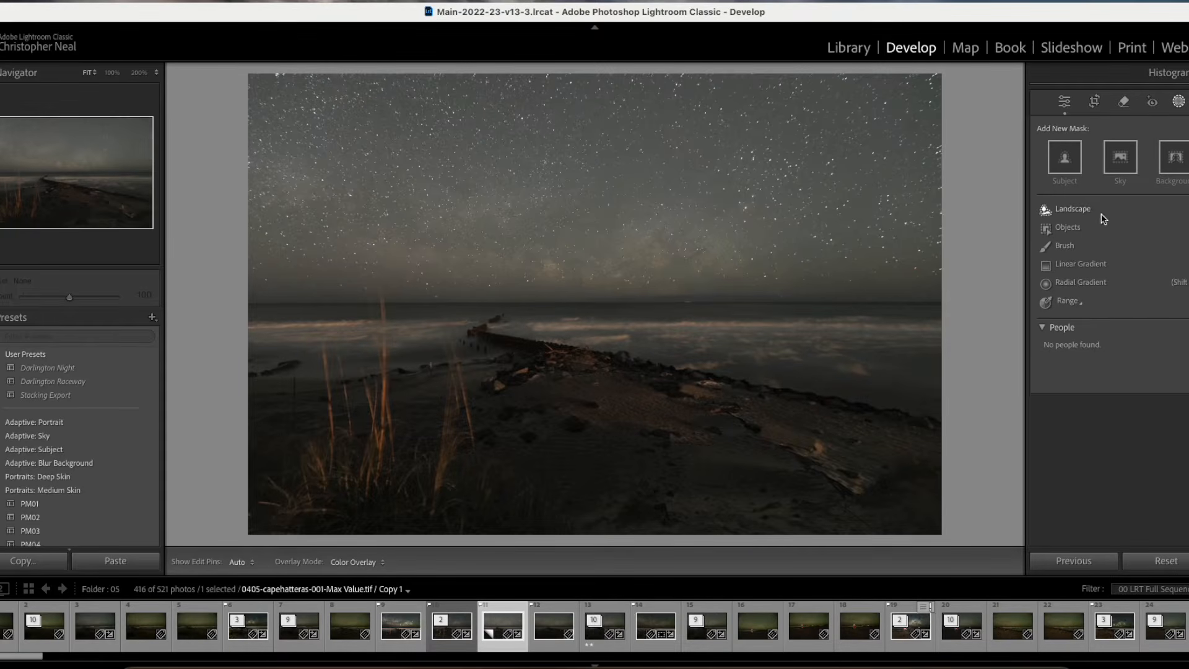
Step: Create four separate Landscape masks for Sky, Vegetation, Water and Natural Ground
{"action": "left_click", "coordinate": [1070, 211]}
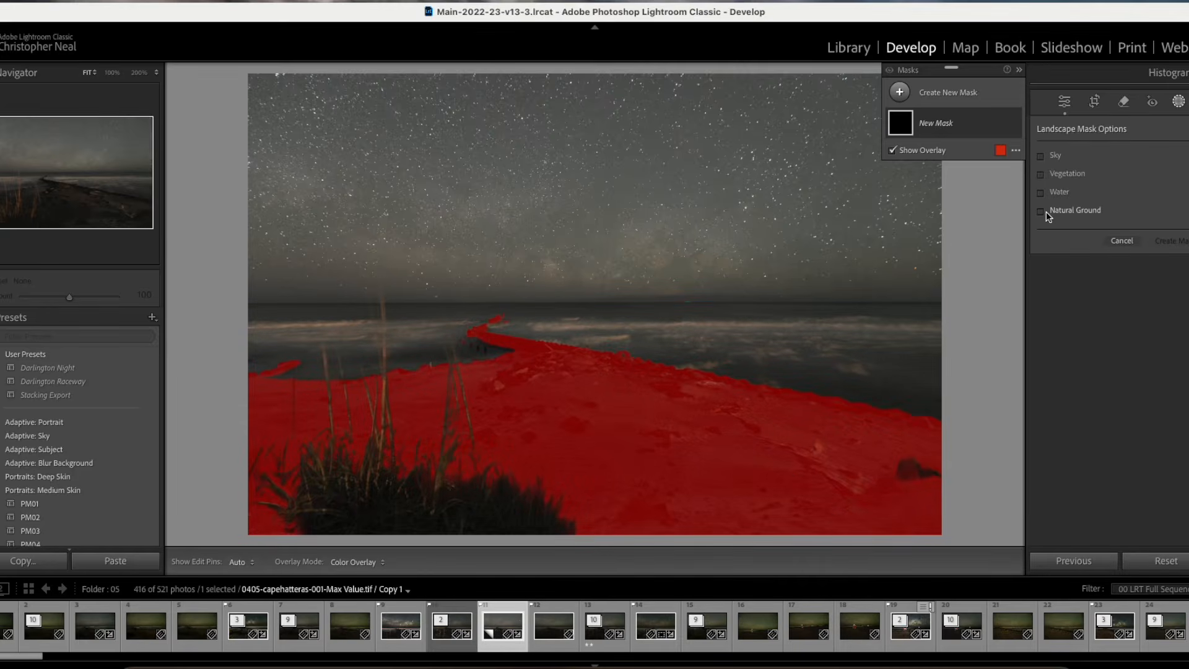
{"action": "left_click", "coordinate": [1042, 212]}
{"action": "left_click", "coordinate": [1042, 192]}
{"action": "left_click", "coordinate": [1042, 173]}
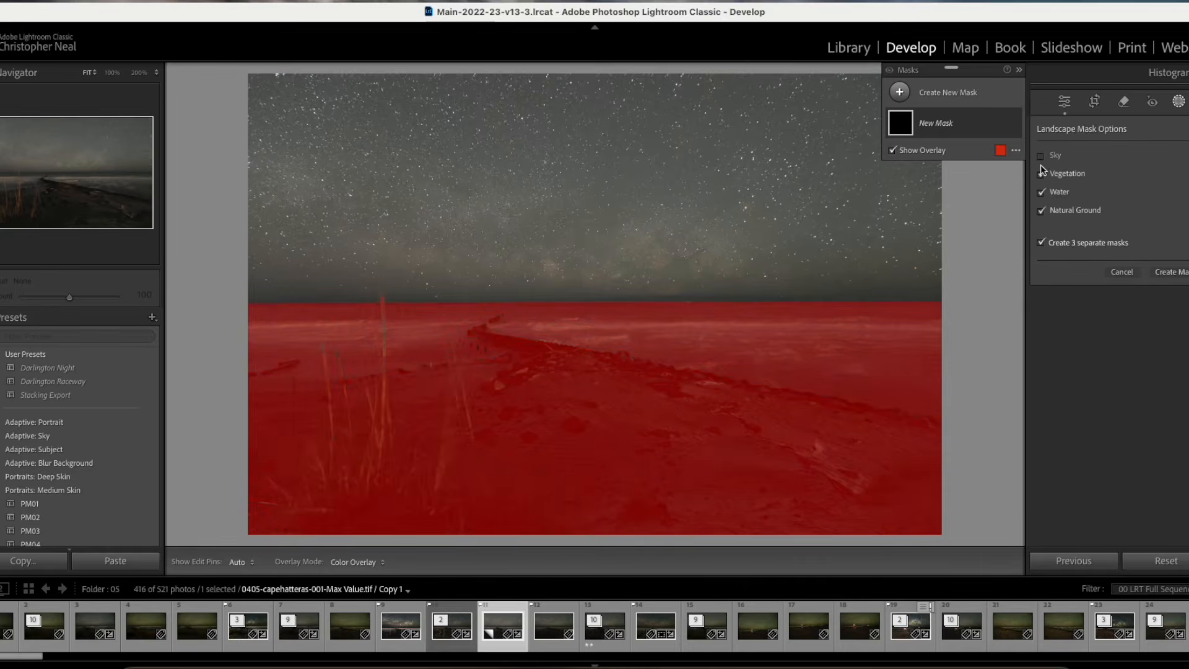
{"action": "left_click", "coordinate": [1042, 155]}
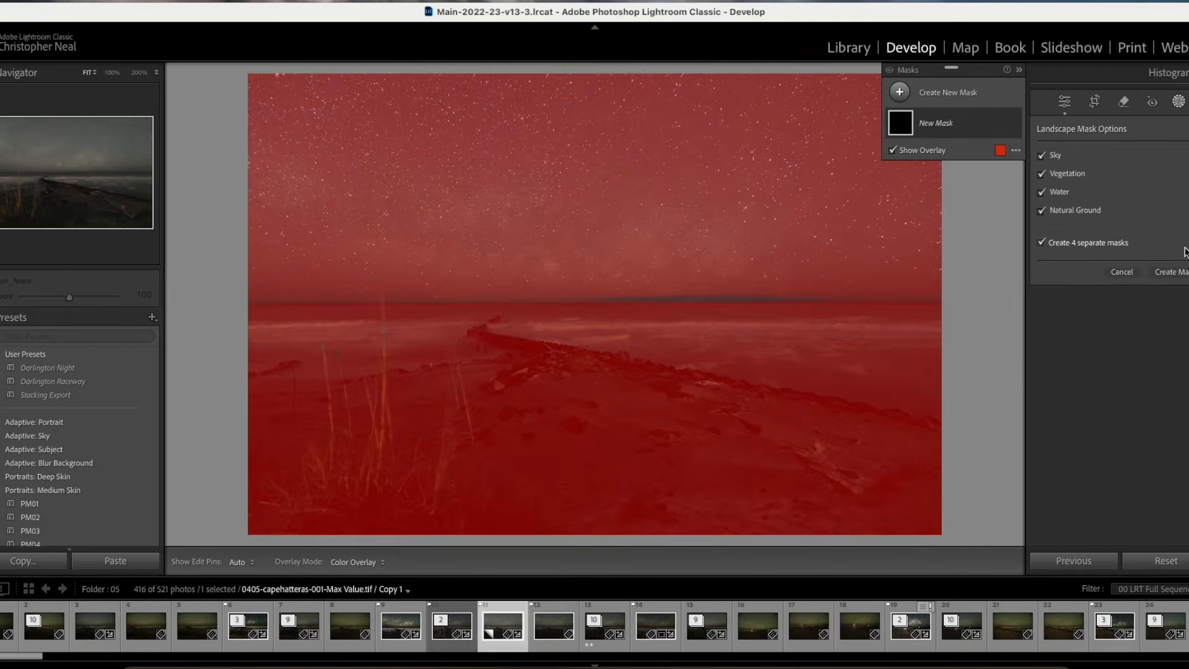
{"action": "left_click", "coordinate": [1163, 273]}
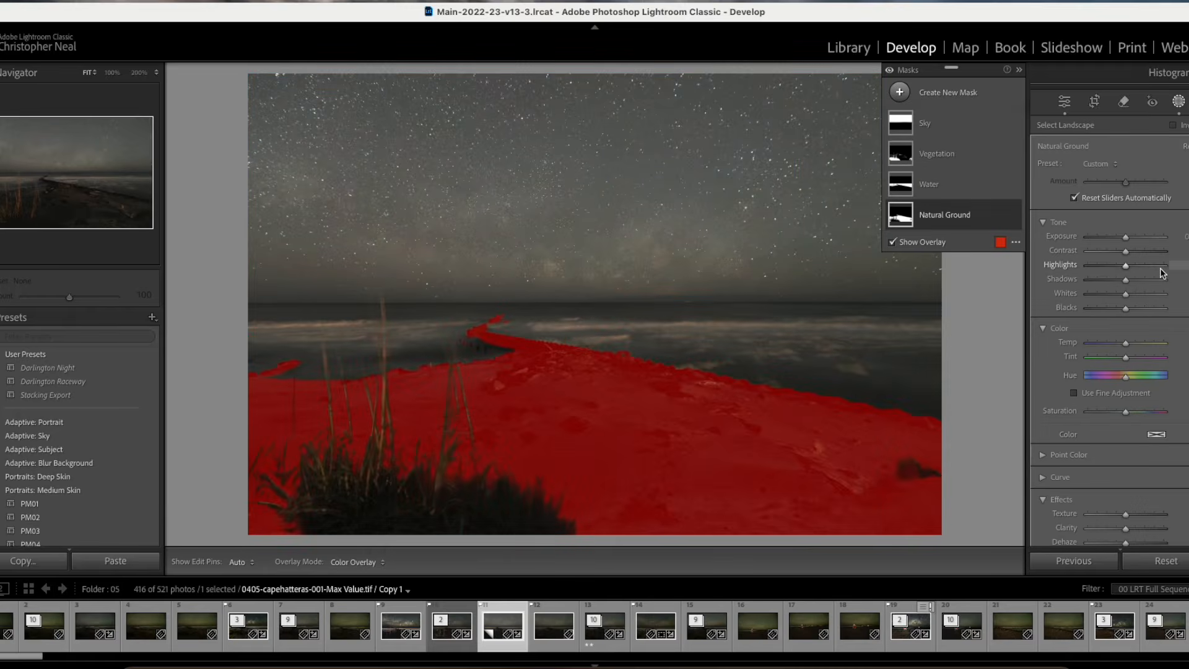
Step: Add a Brush subtraction to the Vegetation mask
{"action": "mouse_move", "coordinate": [920, 164]}
{"action": "left_click", "coordinate": [905, 157]}
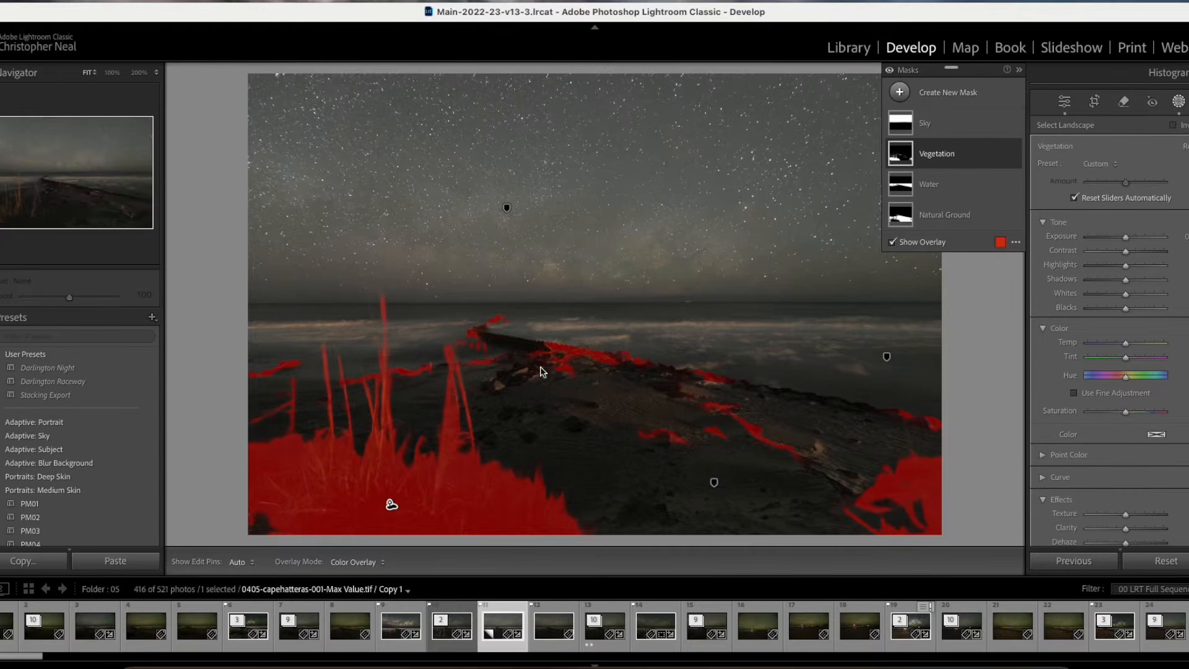
{"action": "left_click", "coordinate": [1001, 156]}
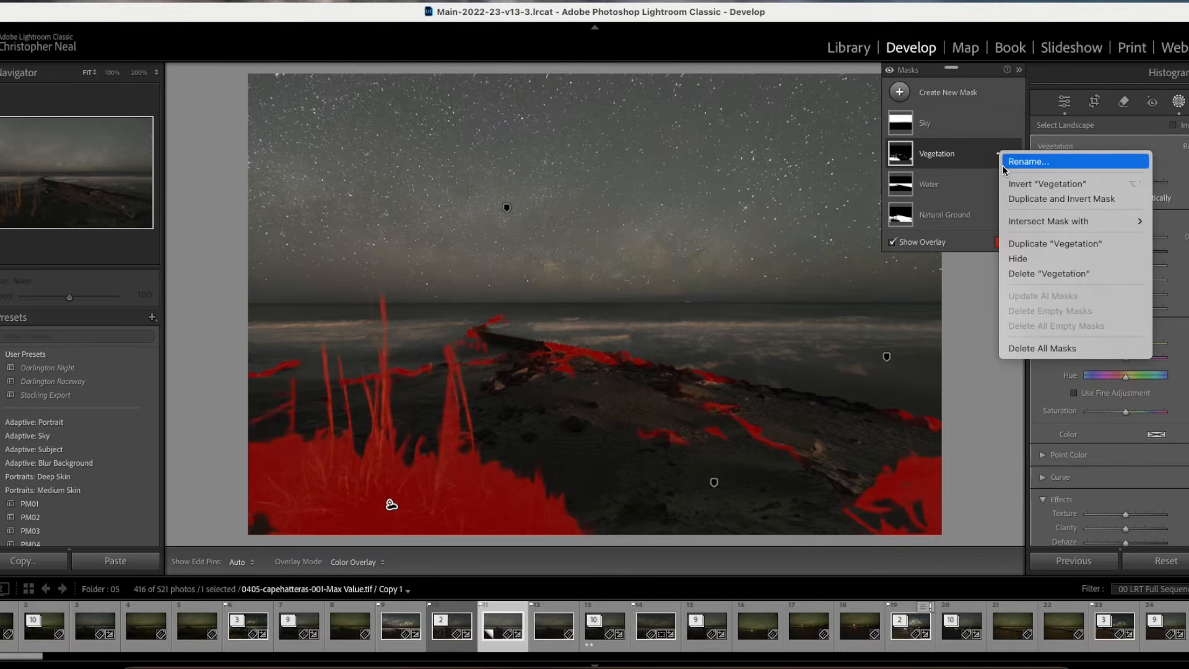
{"action": "left_click", "coordinate": [987, 167]}
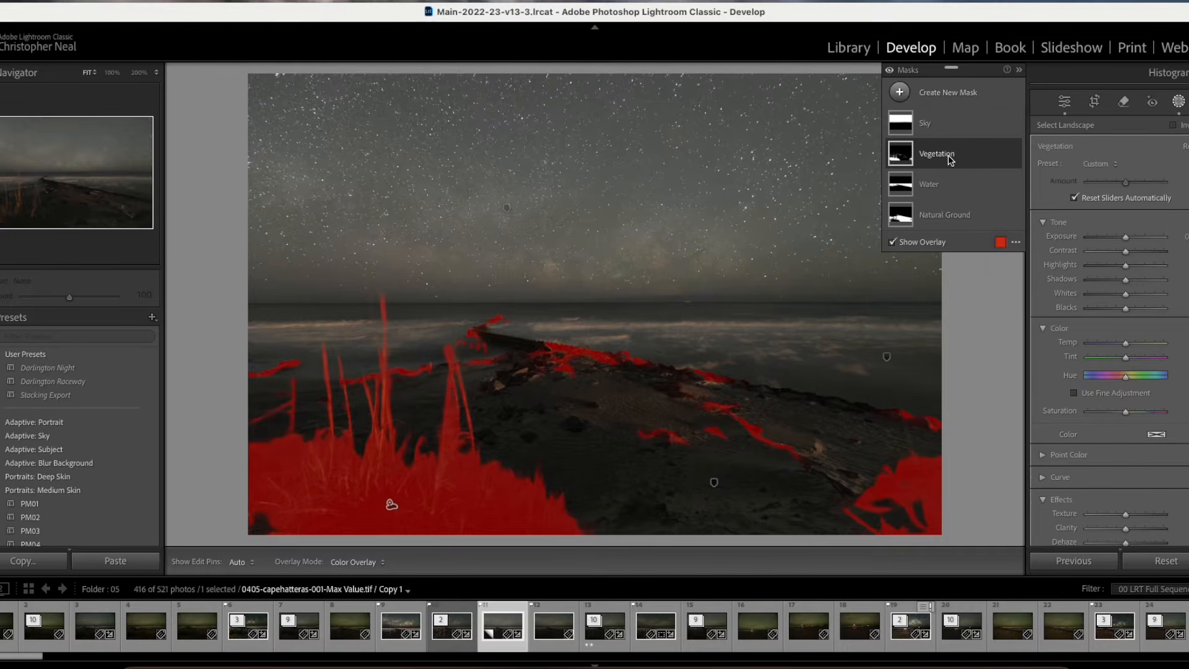
{"action": "left_click", "coordinate": [948, 157]}
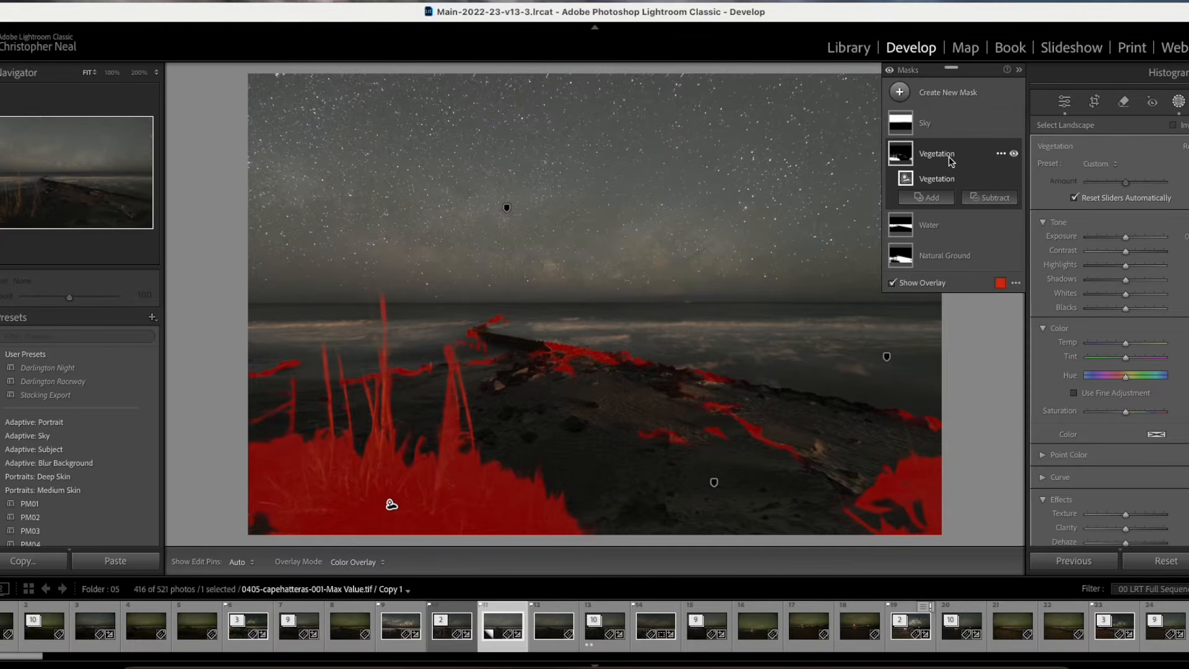
{"action": "left_click", "coordinate": [989, 203]}
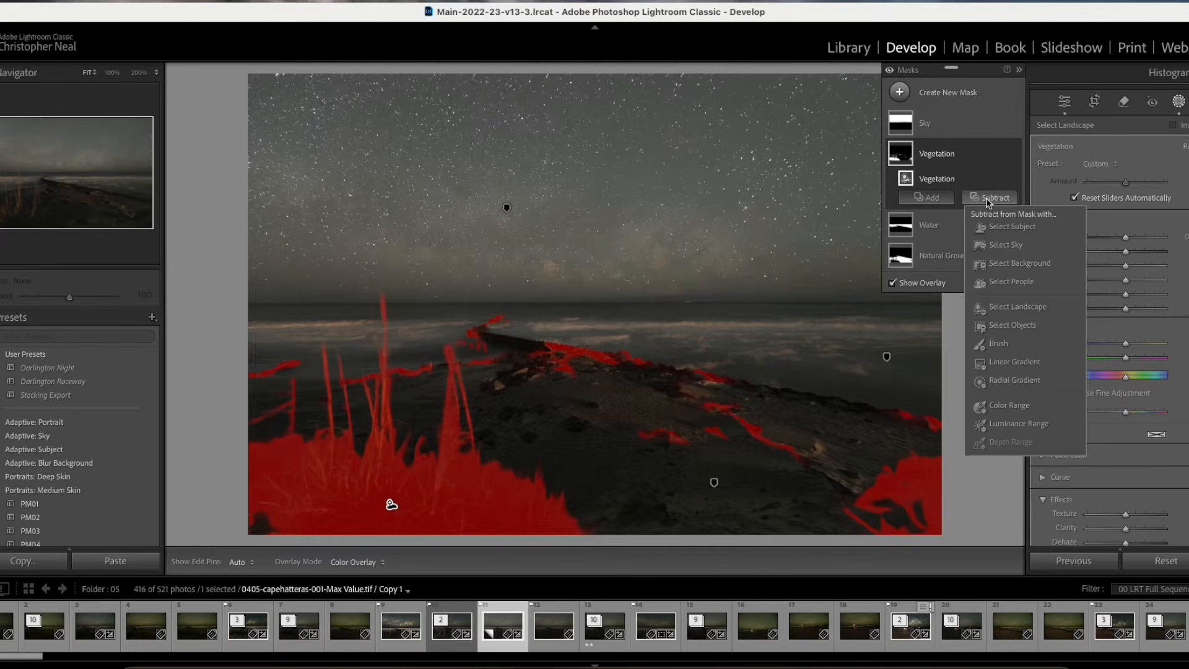
{"action": "left_click", "coordinate": [996, 344]}
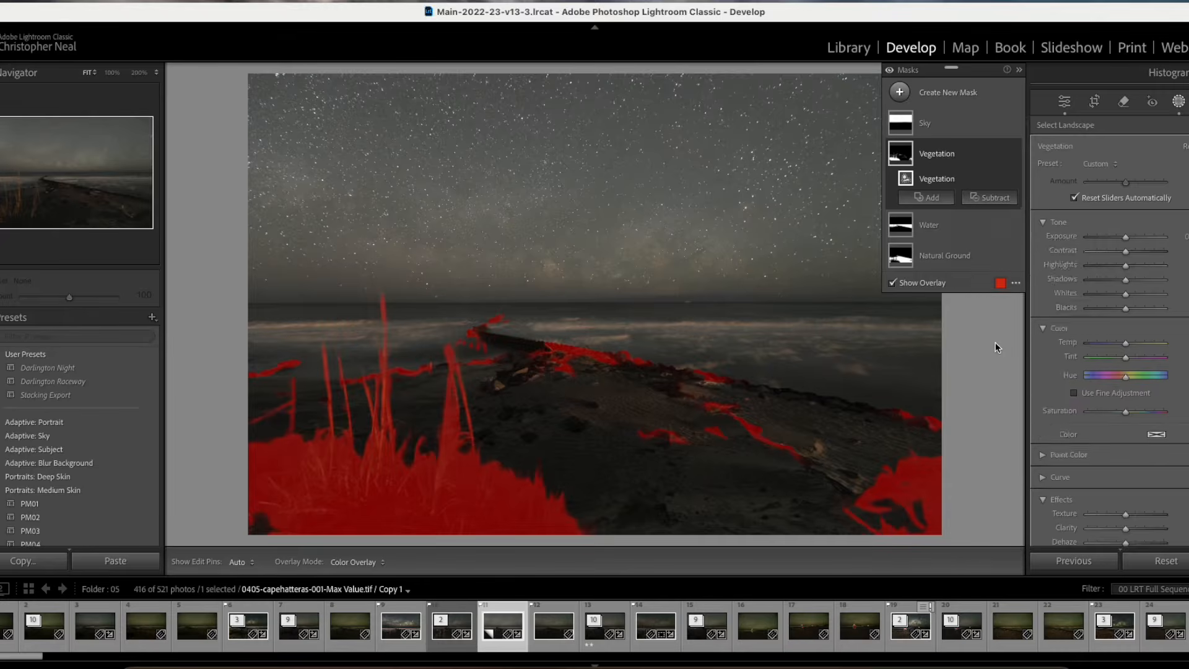
Step: Brush the wrongly selected rocks along the jetty and its right-hand shoreline out of the Vegetation mask
{"action": "scroll", "coordinate": [574, 341], "scroll_direction": "up", "scroll_amount": 3}
{"action": "key", "text": "h"}
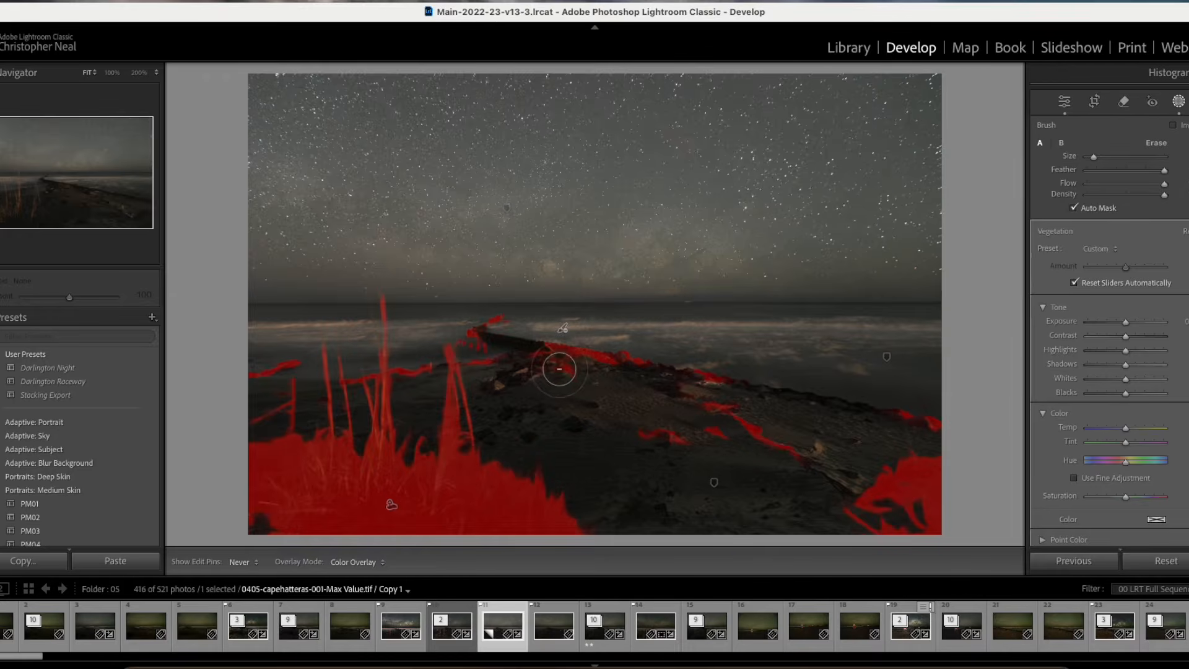
{"action": "mouse_move", "coordinate": [648, 370]}
{"action": "left_mouse_down"}
{"action": "mouse_move", "coordinate": [558, 349]}
{"action": "mouse_move", "coordinate": [720, 389]}
{"action": "mouse_move", "coordinate": [639, 415]}
{"action": "mouse_move", "coordinate": [656, 444]}
{"action": "mouse_move", "coordinate": [792, 448]}
{"action": "mouse_move", "coordinate": [708, 397]}
{"action": "mouse_move", "coordinate": [765, 437]}
{"action": "left_mouse_up"}
{"action": "mouse_move", "coordinate": [657, 345]}
{"action": "left_mouse_down"}
{"action": "mouse_move", "coordinate": [743, 367]}
{"action": "mouse_move", "coordinate": [699, 355]}
{"action": "mouse_move", "coordinate": [674, 391]}
{"action": "mouse_move", "coordinate": [682, 412]}
{"action": "mouse_move", "coordinate": [654, 442]}
{"action": "left_mouse_up"}
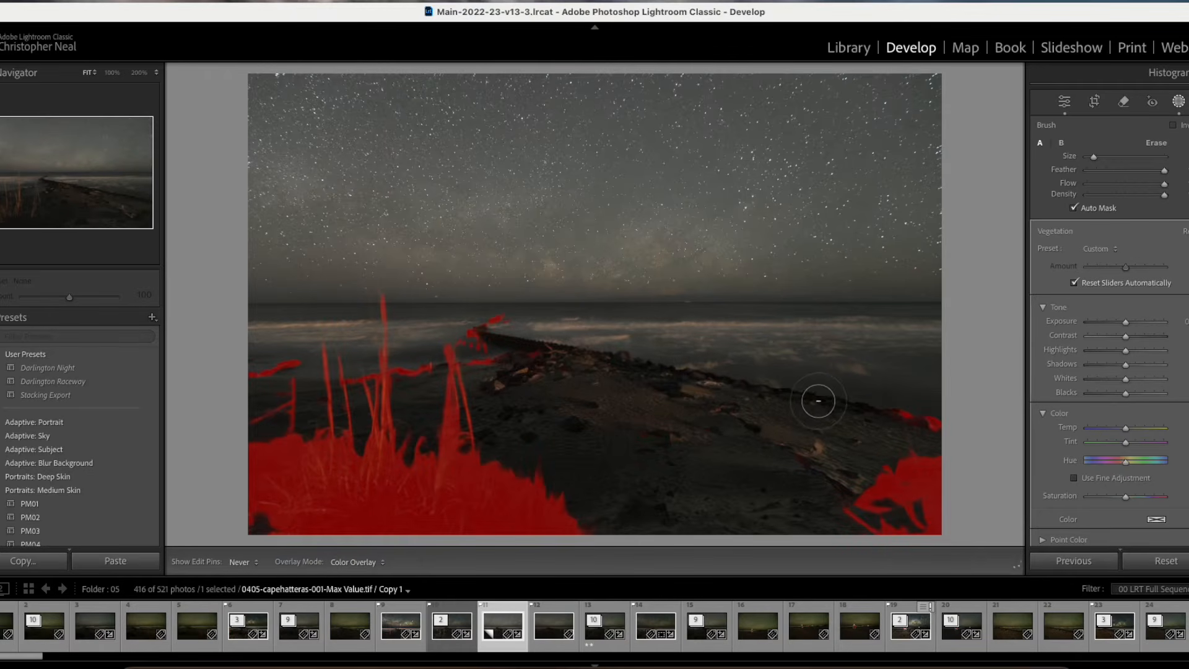
{"action": "left_click_drag", "start_coordinate": [932, 410], "coordinate": [913, 420]}
{"action": "mouse_move", "coordinate": [512, 345]}
{"action": "left_mouse_down"}
{"action": "mouse_move", "coordinate": [477, 329]}
{"action": "mouse_move", "coordinate": [473, 346]}
{"action": "mouse_move", "coordinate": [491, 307]}
{"action": "left_mouse_up"}
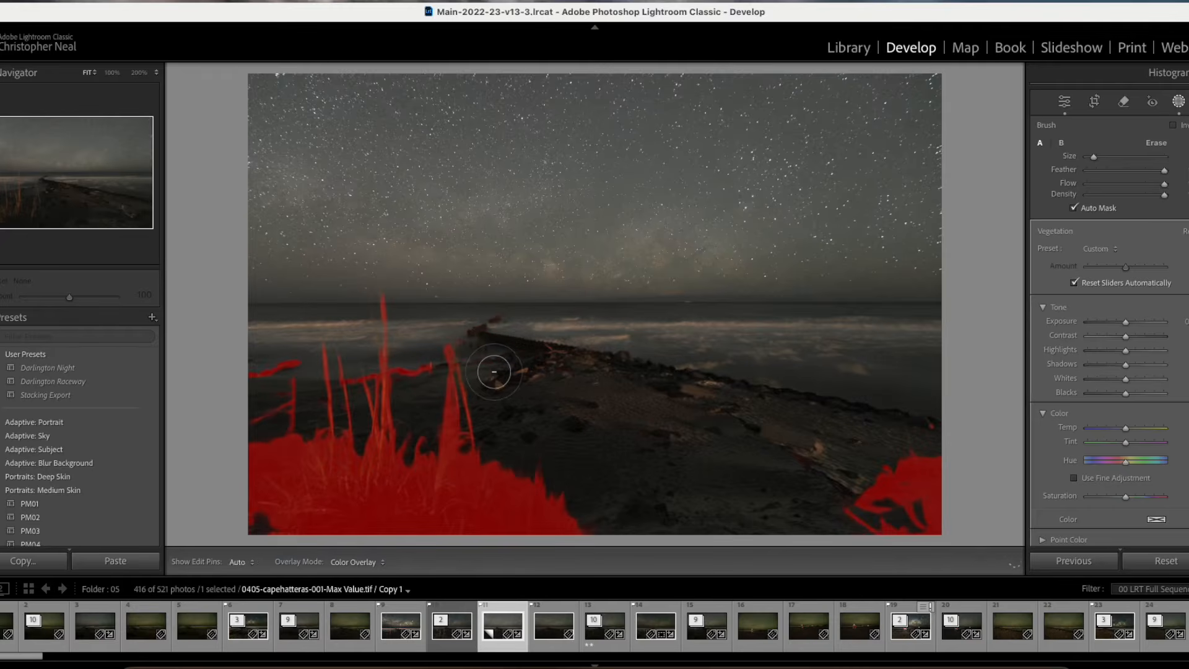
Step: Reduce the brush size and remove the stray strips along the left waterline from the Vegetation mask
{"action": "key", "text": "h"}
{"action": "mouse_move", "coordinate": [485, 365]}
{"action": "left_mouse_down"}
{"action": "mouse_move", "coordinate": [480, 335]}
{"action": "mouse_move", "coordinate": [595, 365]}
{"action": "left_mouse_up"}
{"action": "left_click_drag", "start_coordinate": [478, 352], "coordinate": [448, 330]}
{"action": "key", "text": "h"}
{"action": "key", "text": "h"}
{"action": "key", "text": "h"}
{"action": "key", "text": "h"}
{"action": "key", "text": "h"}
{"action": "key", "text": "h"}
{"action": "key", "text": "h"}
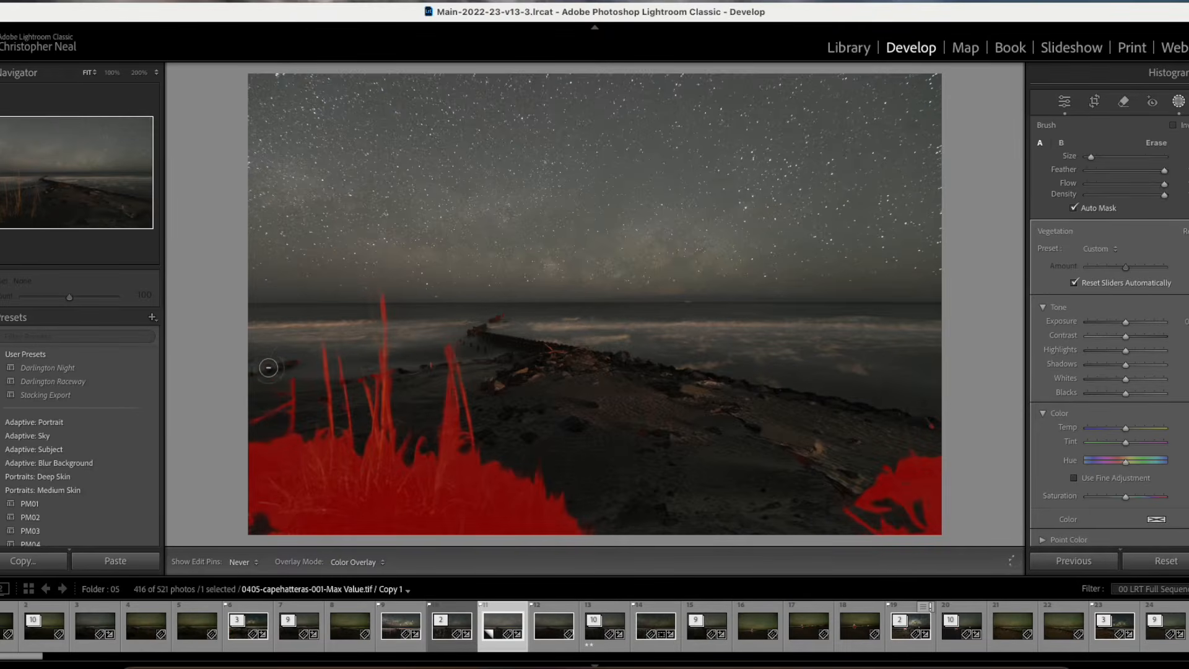
{"action": "key", "text": "h"}
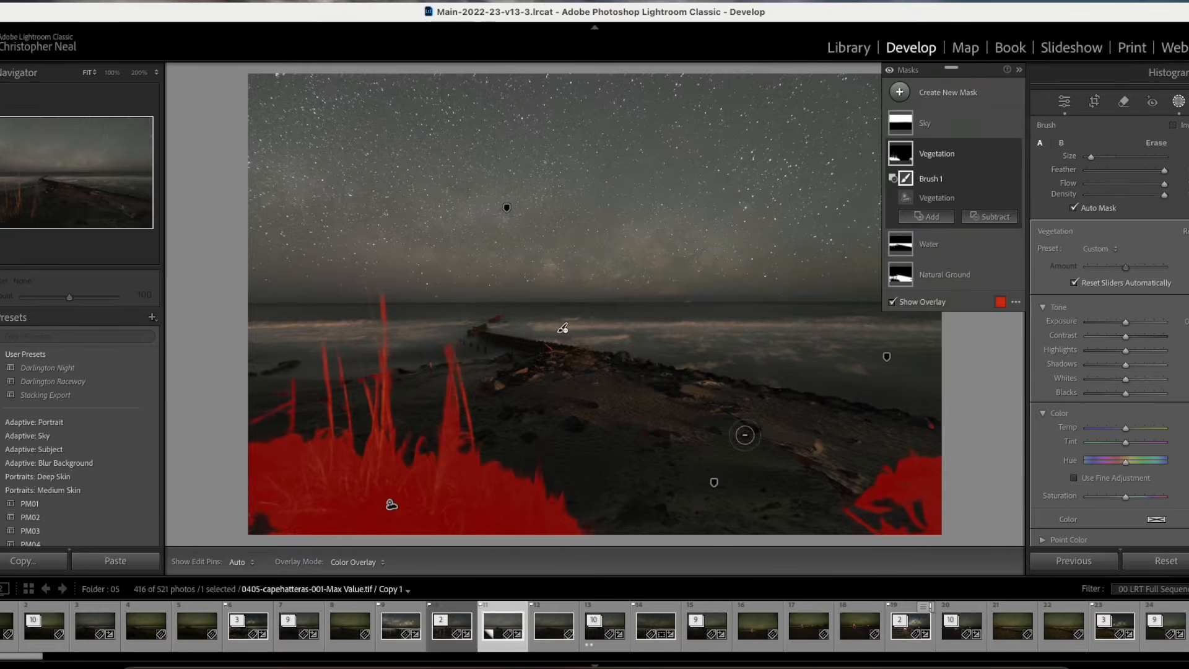
Step: Review the overlay coverage of the Sky, Water and Natural Ground masks
{"action": "mouse_move", "coordinate": [991, 153]}
{"action": "left_click", "coordinate": [979, 129]}
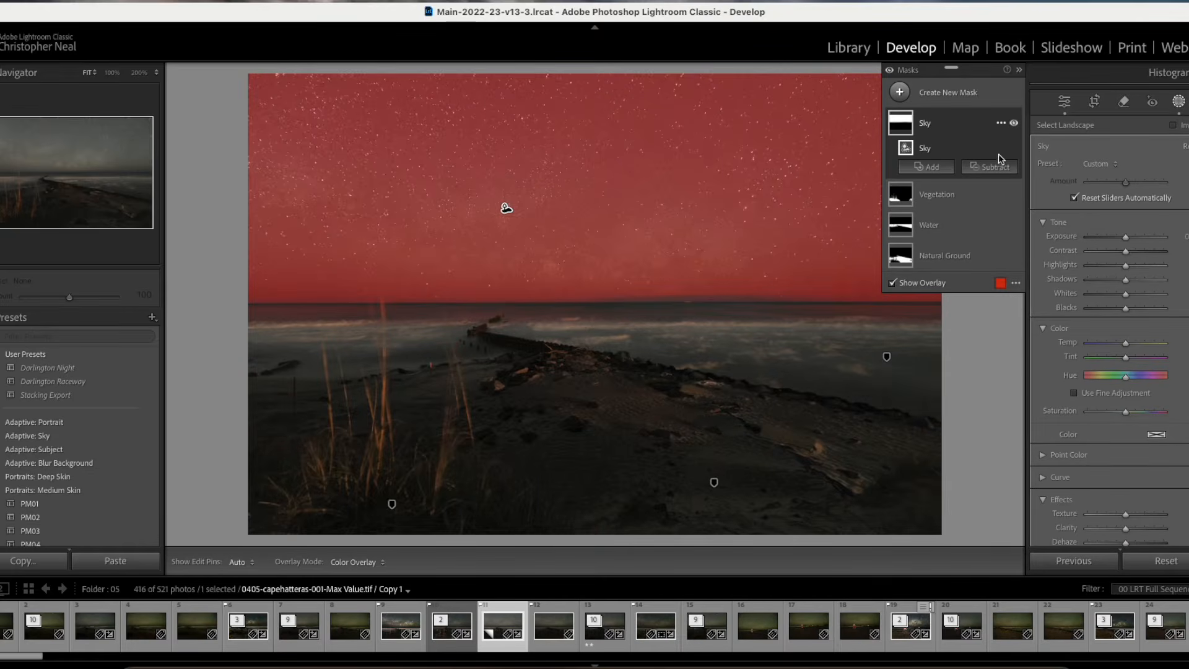
{"action": "left_click", "coordinate": [955, 225]}
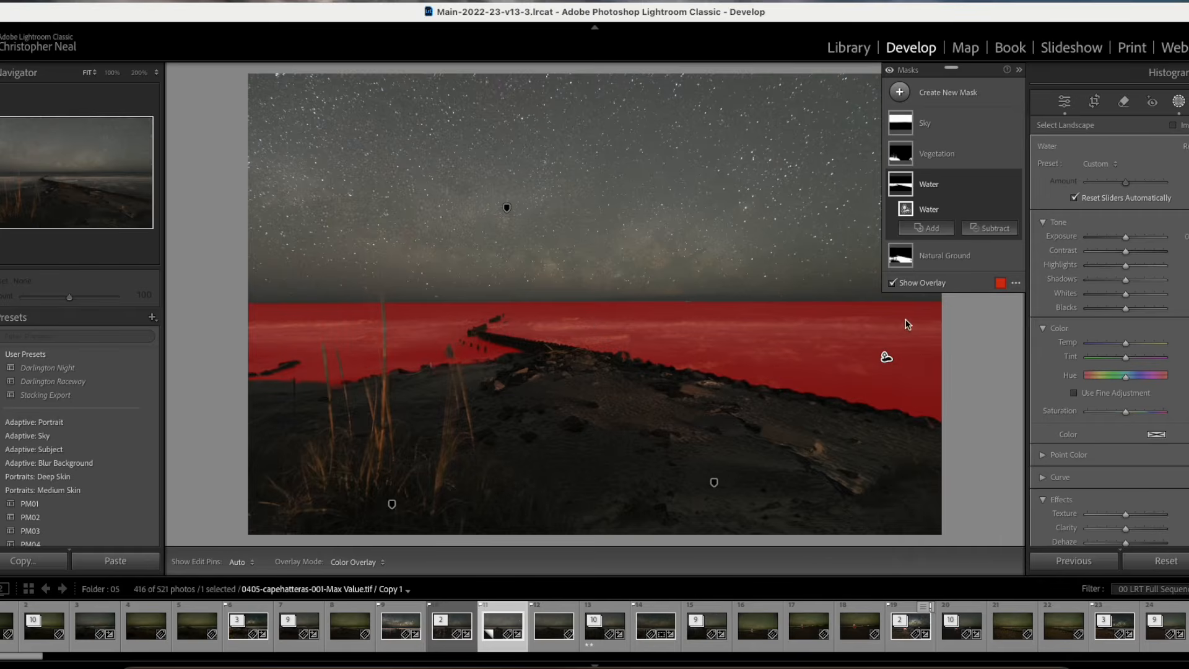
{"action": "mouse_move", "coordinate": [972, 209]}
{"action": "left_click", "coordinate": [966, 261]}
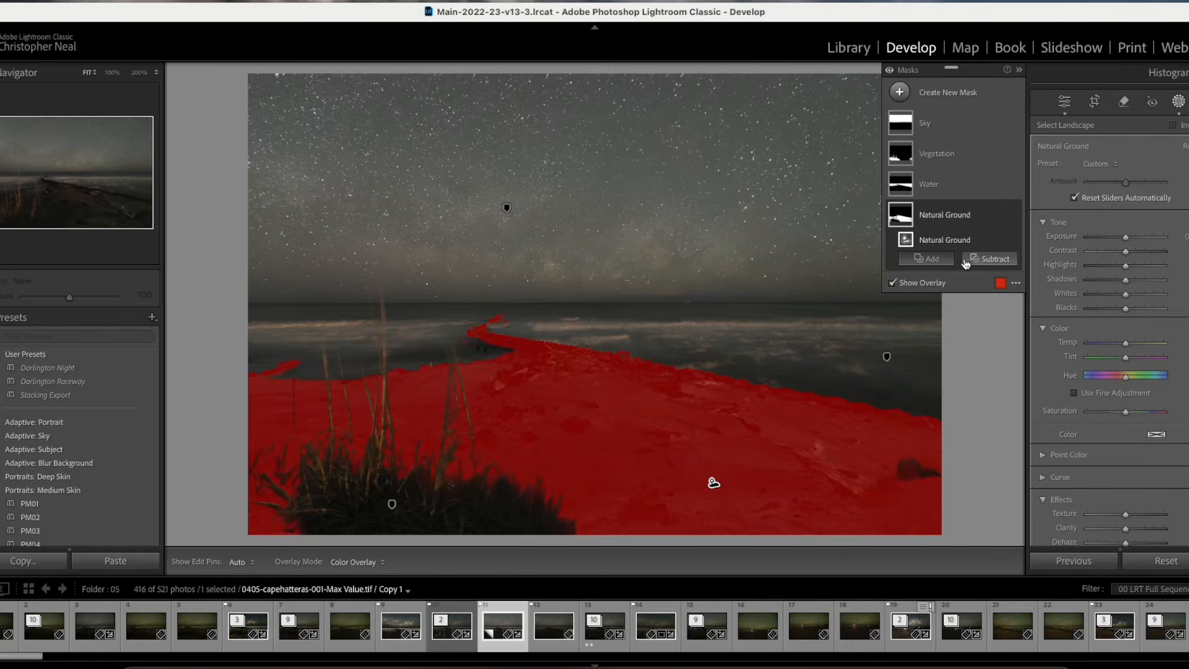
Step: In the Sky mask, lower Highlights almost to the minimum and slightly raise Shadows, Whites and Contrast
{"action": "left_click", "coordinate": [942, 127]}
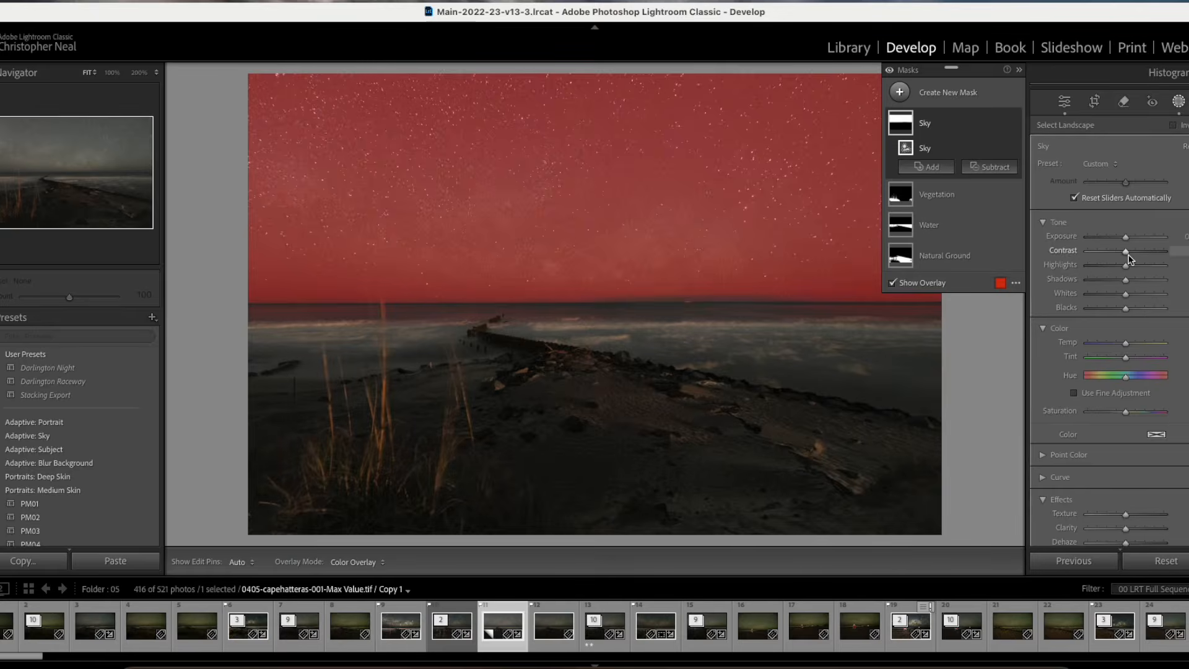
{"action": "left_click_drag", "start_coordinate": [1128, 268], "coordinate": [1083, 267]}
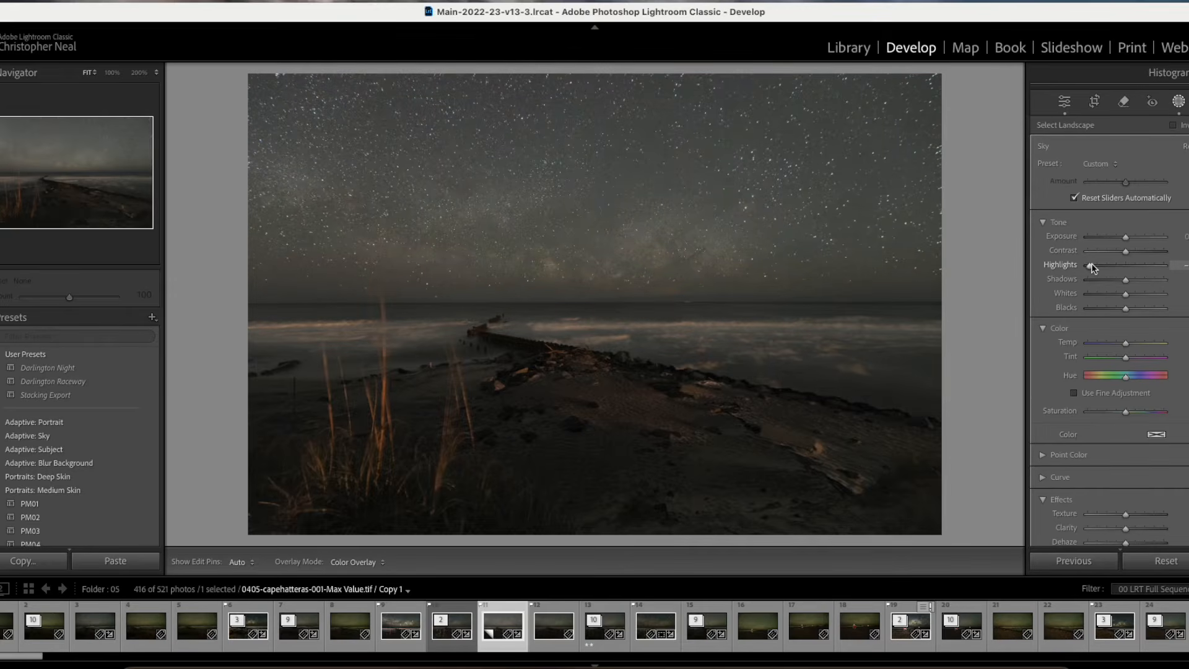
{"action": "left_click_drag", "start_coordinate": [1127, 283], "coordinate": [1139, 251]}
{"action": "left_click", "coordinate": [1128, 251]}
Step: Slightly raise Texture, Clarity and Dehaze in the Sky mask to bring out the Milky Way
{"action": "scroll", "coordinate": [1145, 284], "scroll_direction": "down", "scroll_amount": 2}
{"action": "scroll", "coordinate": [1139, 292], "scroll_direction": "down", "scroll_amount": 4}
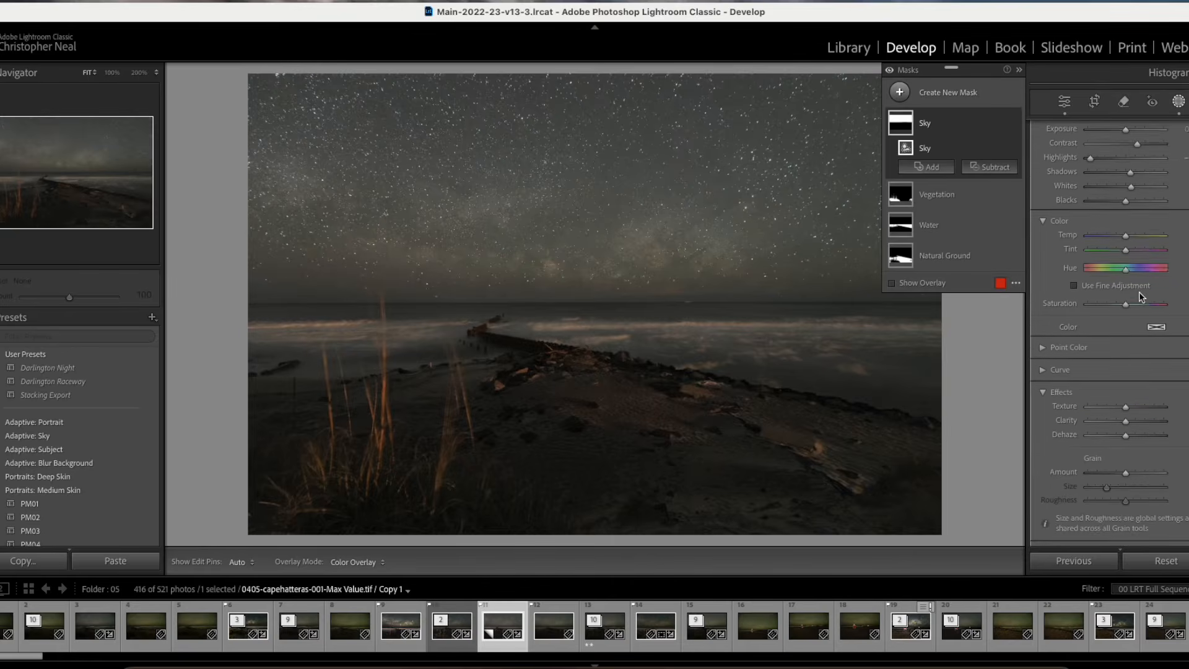
{"action": "left_click_drag", "start_coordinate": [1127, 378], "coordinate": [1131, 406]}
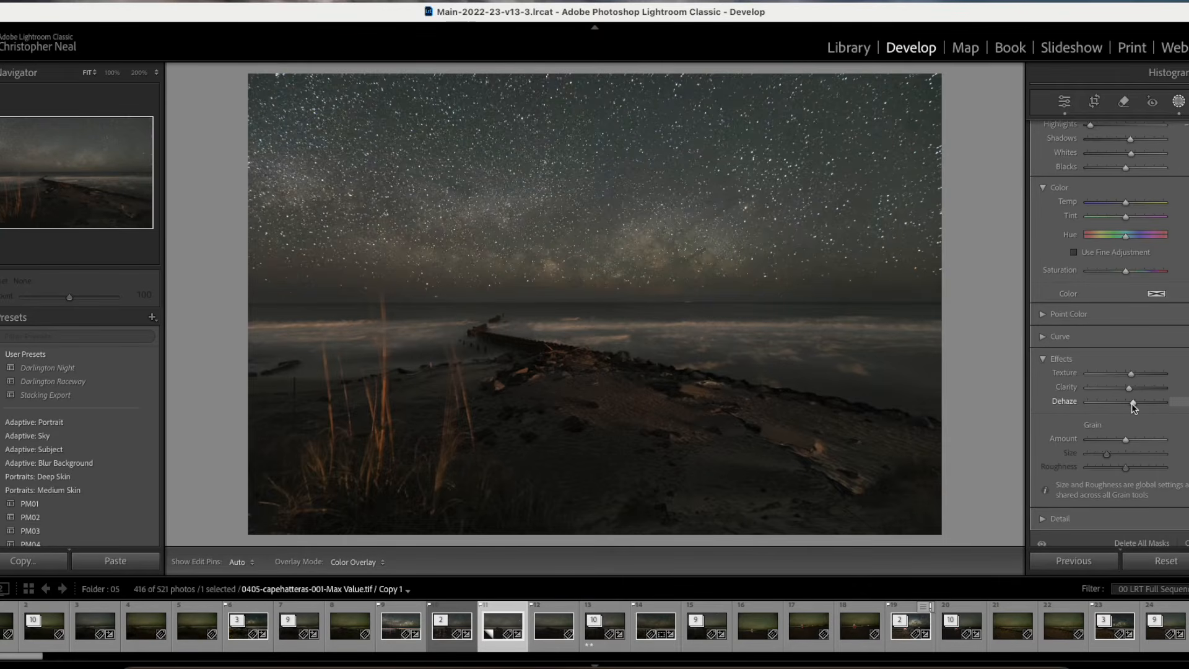
{"action": "left_click_drag", "start_coordinate": [1132, 404], "coordinate": [1132, 404]}
{"action": "scroll", "coordinate": [1129, 316], "scroll_direction": "up", "scroll_amount": 4}
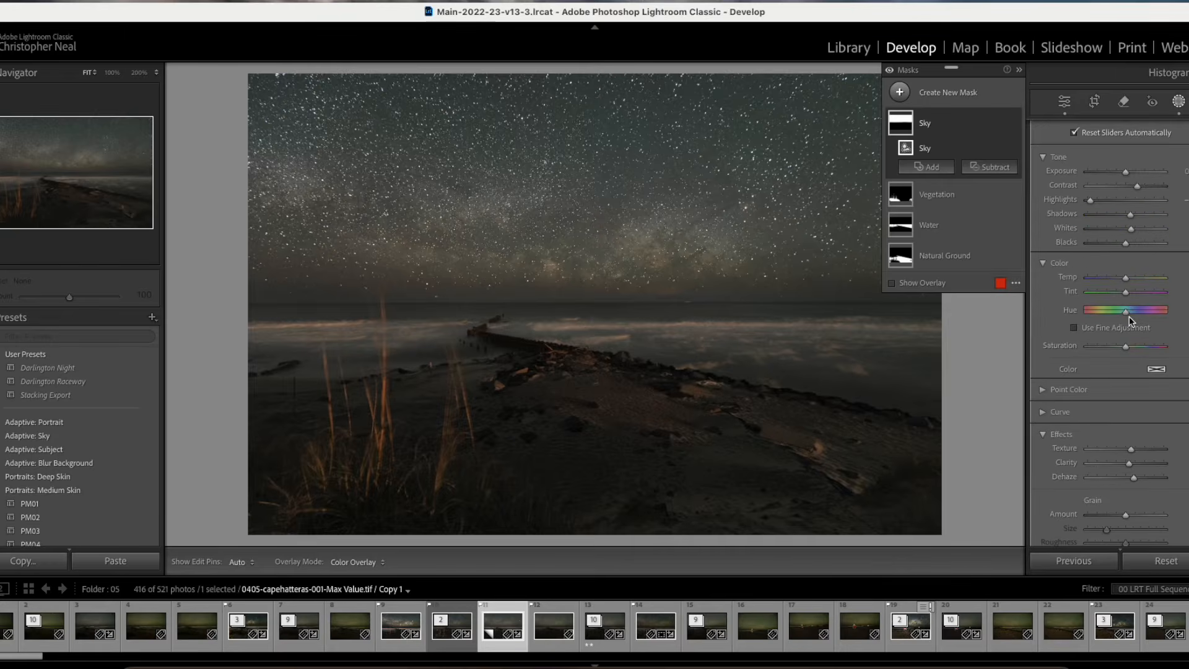
Step: In the Vegetation mask, slightly raise Exposure, Shadows, Whites, Texture and Clarity to brighten and sharpen the grasses
{"action": "scroll", "coordinate": [1129, 319], "scroll_direction": "up", "scroll_amount": 2}
{"action": "scroll", "coordinate": [1131, 321], "scroll_direction": "up", "scroll_amount": 1}
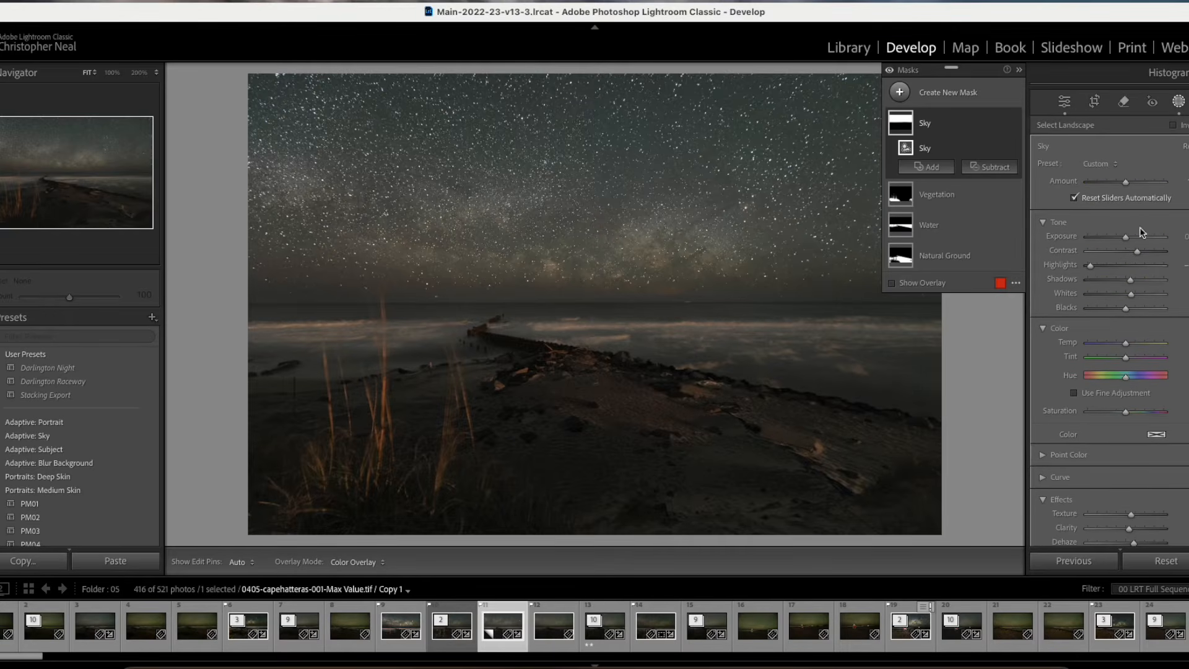
{"action": "left_click", "coordinate": [962, 198]}
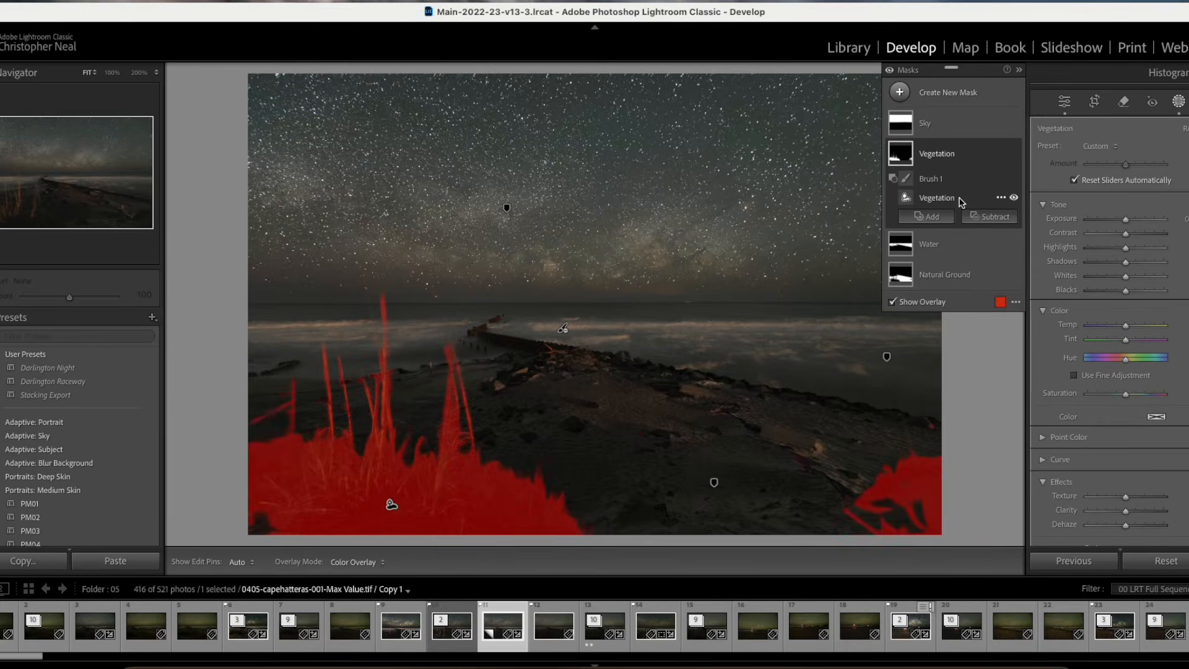
{"action": "left_click_drag", "start_coordinate": [1126, 220], "coordinate": [1129, 220]}
{"action": "left_click_drag", "start_coordinate": [1125, 262], "coordinate": [1131, 280]}
{"action": "scroll", "coordinate": [1122, 379], "scroll_direction": "down", "scroll_amount": 3}
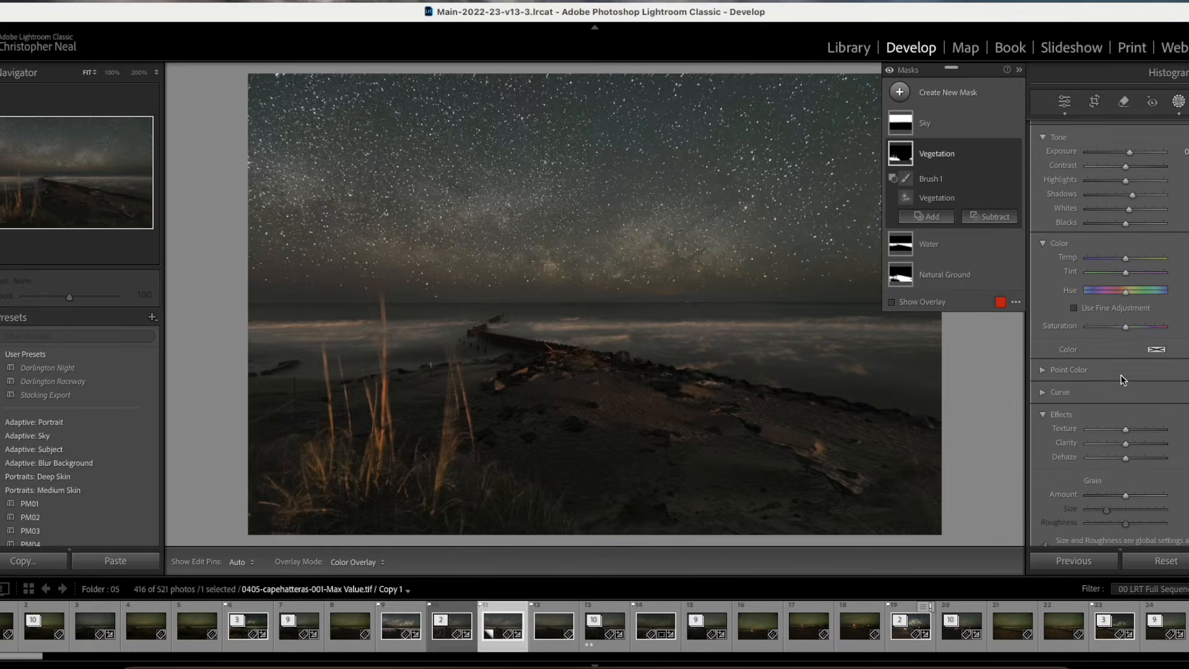
{"action": "mouse_move", "coordinate": [1124, 426]}
{"action": "left_mouse_down"}
{"action": "mouse_move", "coordinate": [1128, 445]}
{"action": "mouse_move", "coordinate": [1129, 431]}
{"action": "left_mouse_up"}
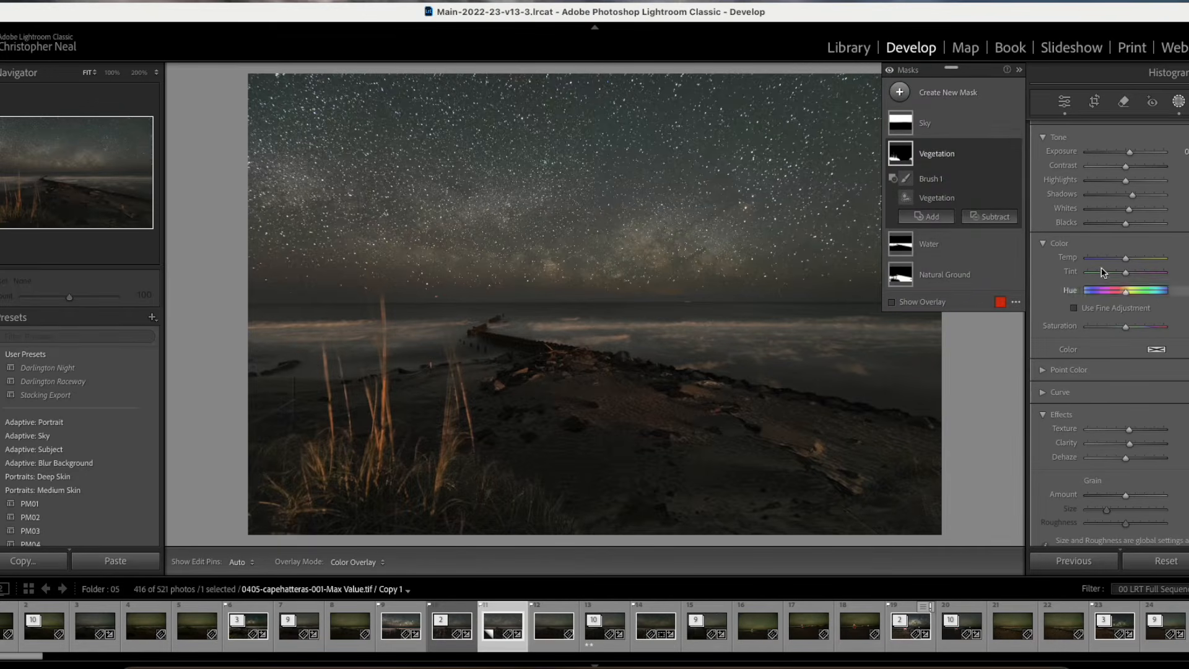
Step: In the Water mask, slightly raise Whites and Contrast and lower Highlights by roughly half
{"action": "left_click", "coordinate": [949, 257]}
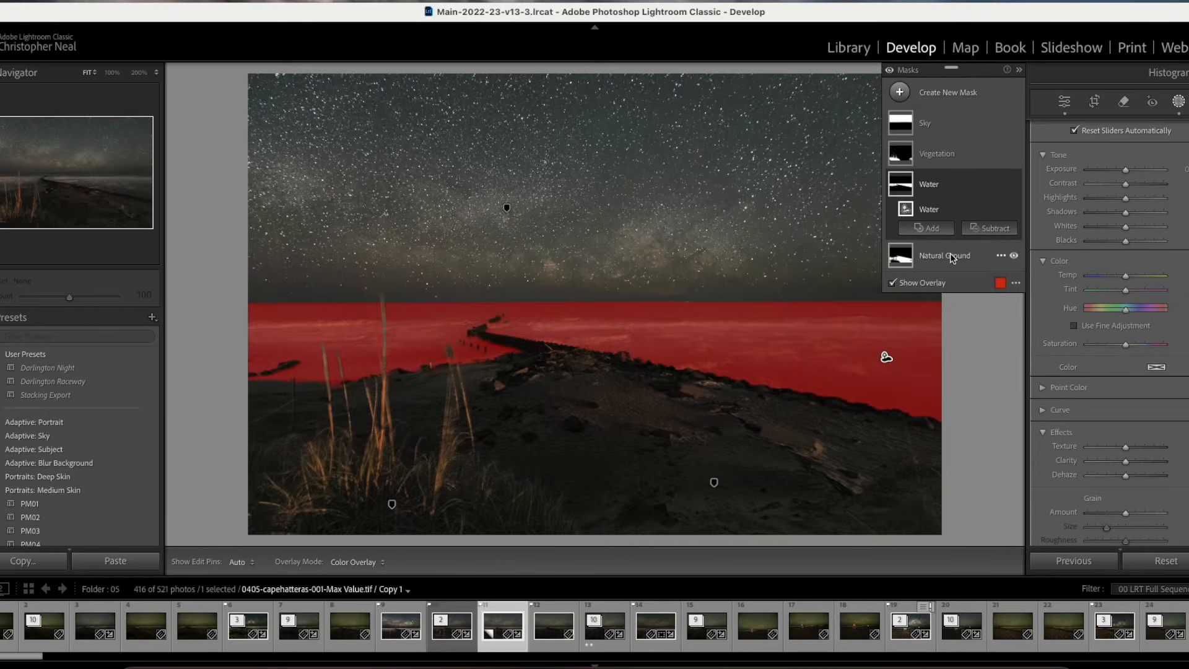
{"action": "left_click_drag", "start_coordinate": [1126, 169], "coordinate": [1125, 168]}
{"action": "left_click_drag", "start_coordinate": [1128, 230], "coordinate": [1133, 231]}
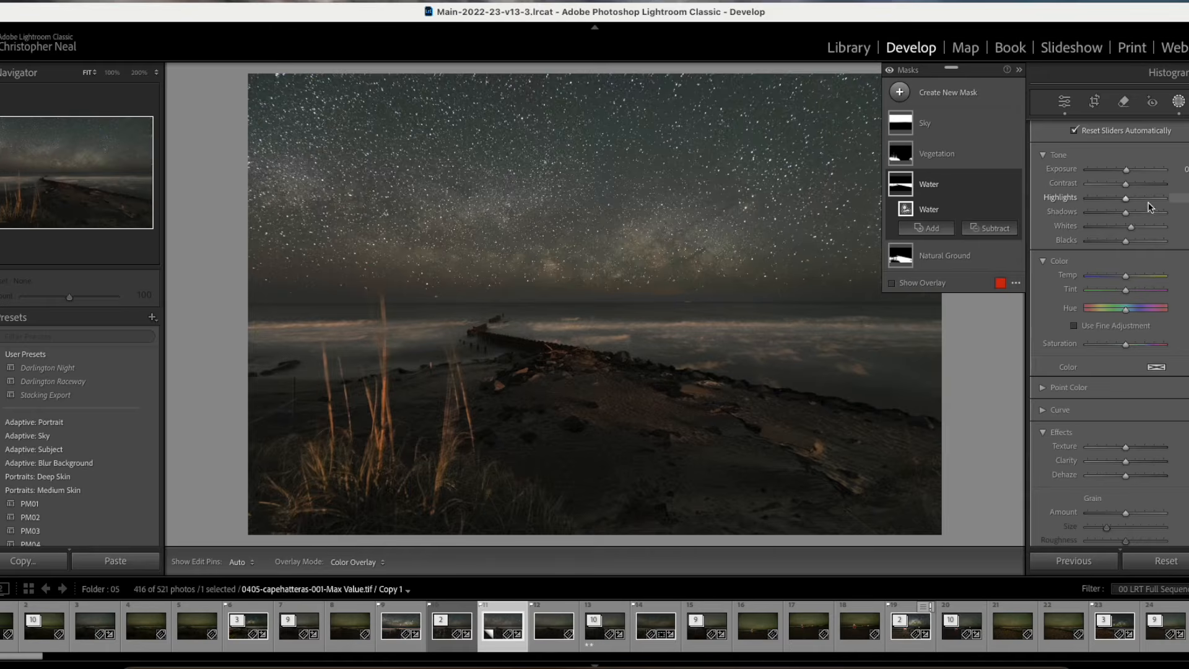
{"action": "mouse_move", "coordinate": [1126, 198]}
{"action": "left_mouse_down"}
{"action": "mouse_move", "coordinate": [1103, 198]}
{"action": "mouse_move", "coordinate": [1131, 184]}
{"action": "left_mouse_up"}
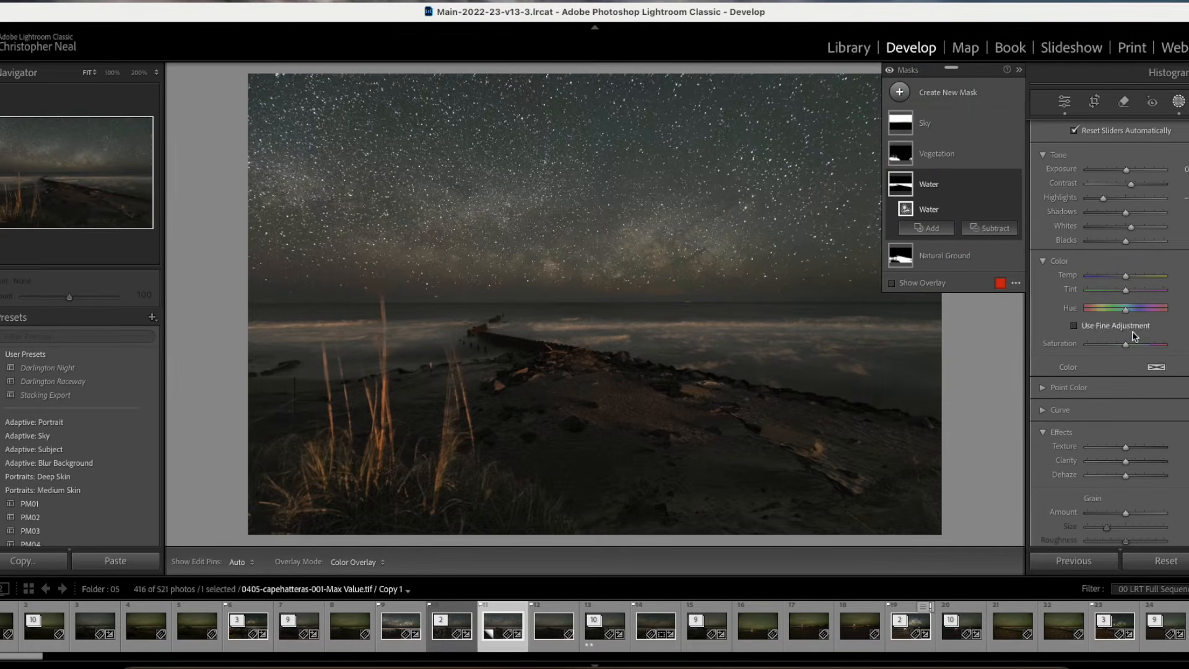
Step: Slightly raise Texture, Clarity and Dehaze in the Water mask
{"action": "scroll", "coordinate": [1133, 331], "scroll_direction": "down", "scroll_amount": 2}
{"action": "left_click_drag", "start_coordinate": [1126, 439], "coordinate": [1129, 452]}
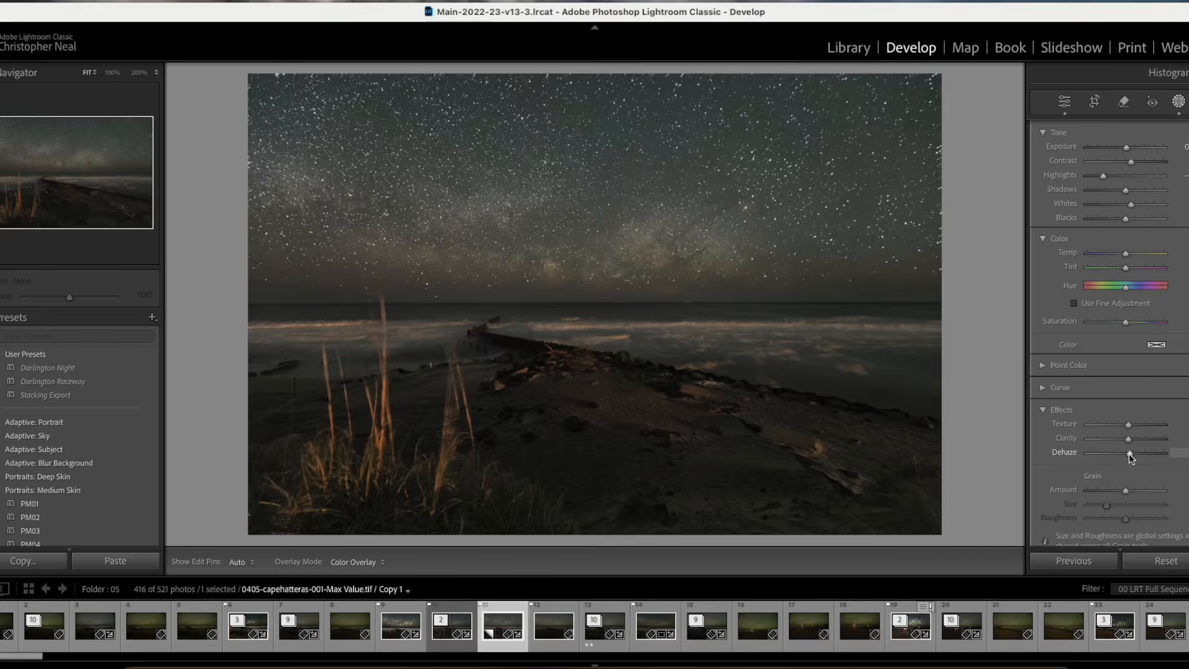
{"action": "left_click_drag", "start_coordinate": [1130, 454], "coordinate": [1130, 454]}
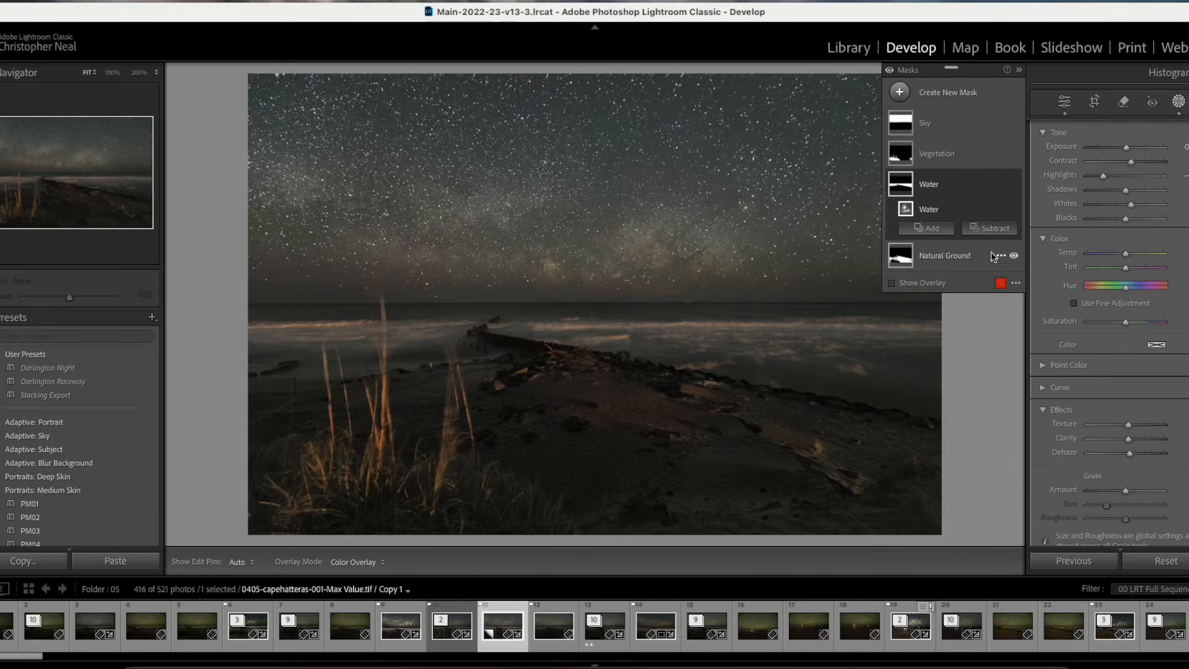
Step: In the Natural Ground mask, slightly raise Exposure and Shadows to brighten the sand and rocks
{"action": "left_click", "coordinate": [963, 259]}
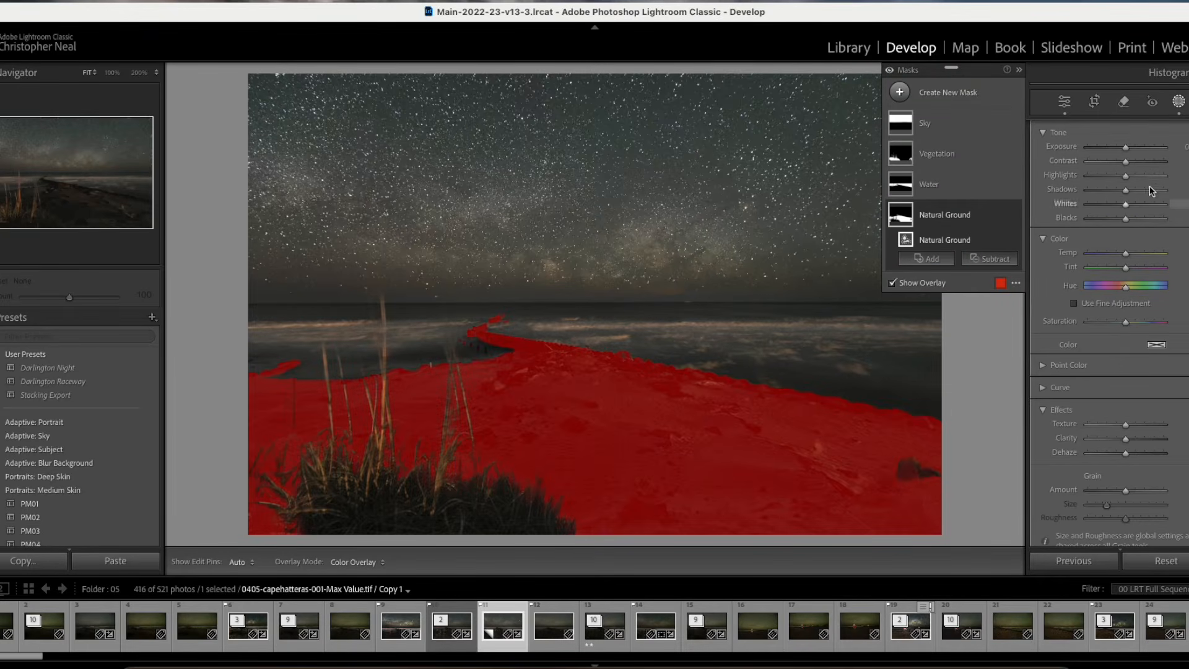
{"action": "left_click", "coordinate": [1127, 162]}
{"action": "left_click_drag", "start_coordinate": [1128, 149], "coordinate": [1131, 146]}
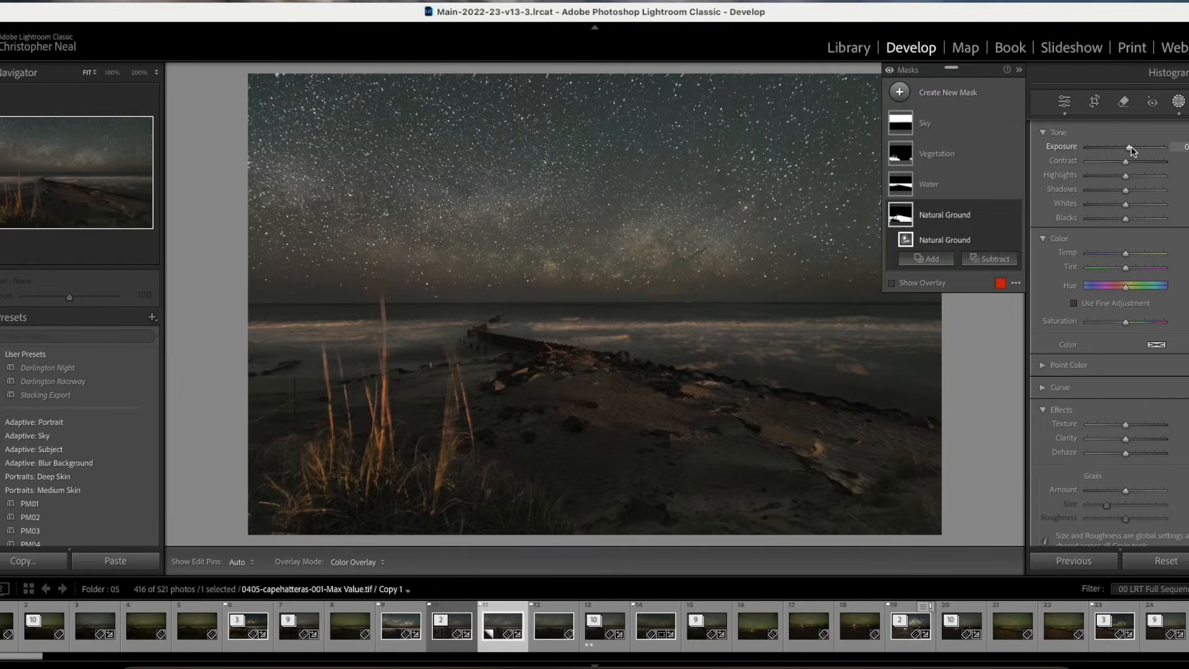
{"action": "left_click", "coordinate": [1126, 192]}
{"action": "left_click_drag", "start_coordinate": [1131, 196], "coordinate": [1131, 194]}
{"action": "scroll", "coordinate": [1129, 213], "scroll_direction": "up", "scroll_amount": 3}
{"action": "scroll", "coordinate": [1129, 216], "scroll_direction": "up", "scroll_amount": 2}
{"action": "scroll", "coordinate": [1129, 218], "scroll_direction": "down", "scroll_amount": 3}
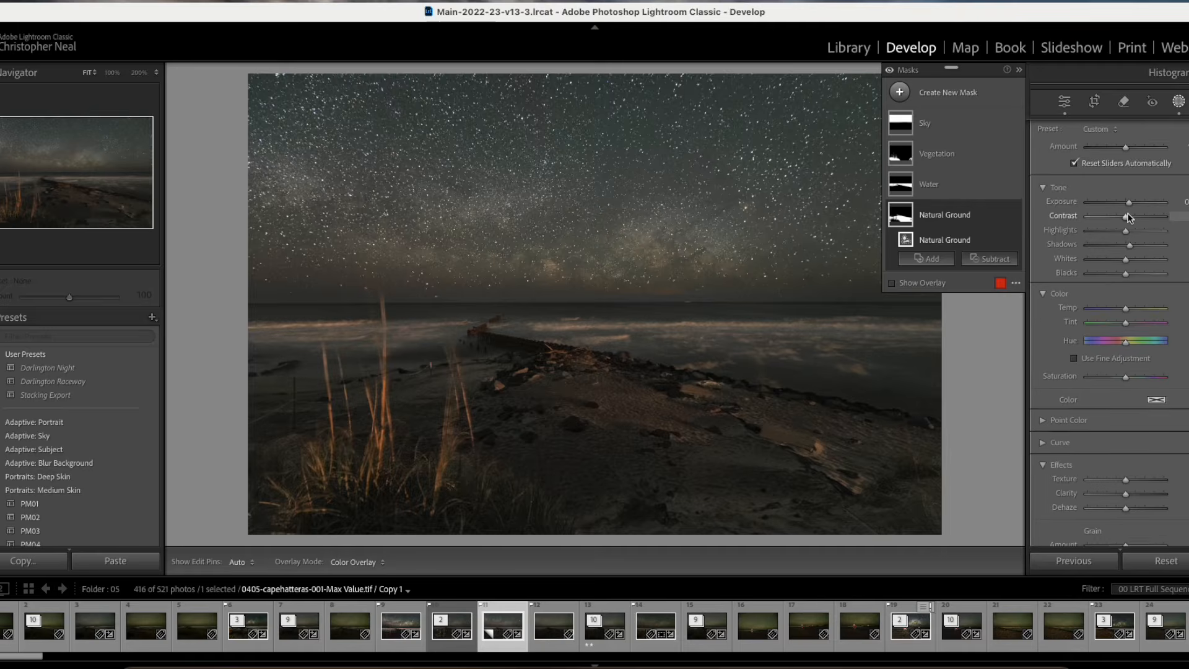
Step: Warm the Natural Ground mask with a slightly higher Temp and raise its Texture and Clarity a little
{"action": "left_click_drag", "start_coordinate": [1127, 253], "coordinate": [1128, 254]}
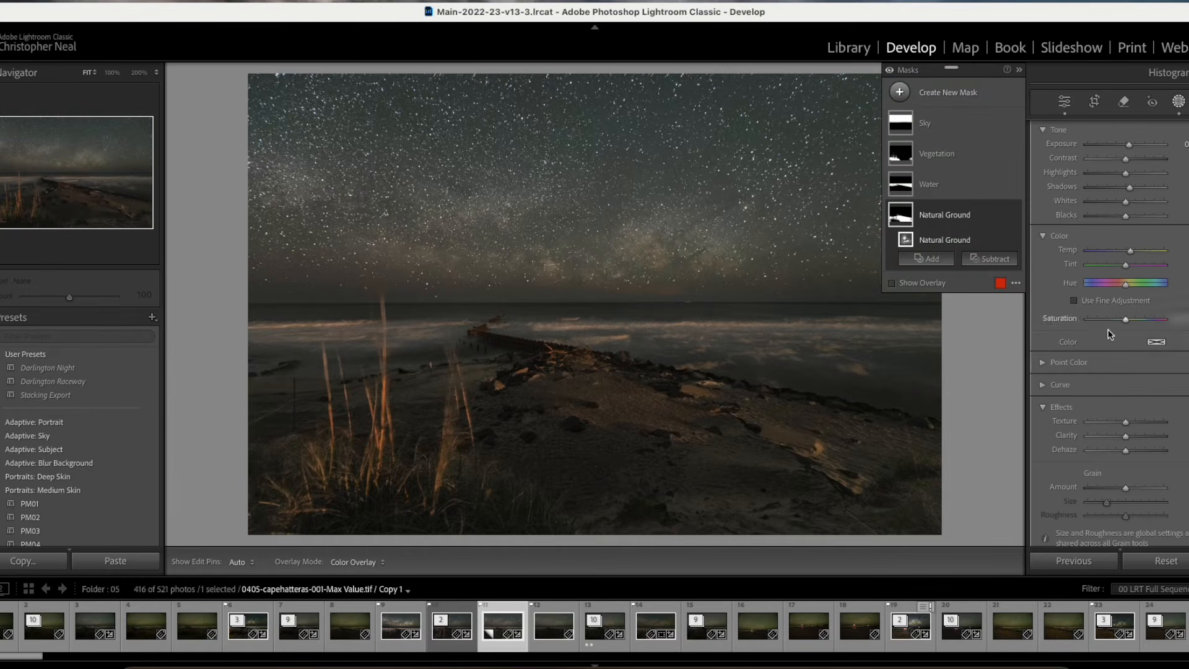
{"action": "scroll", "coordinate": [1126, 396], "scroll_direction": "down", "scroll_amount": 3}
{"action": "left_click_drag", "start_coordinate": [1125, 350], "coordinate": [1130, 365]}
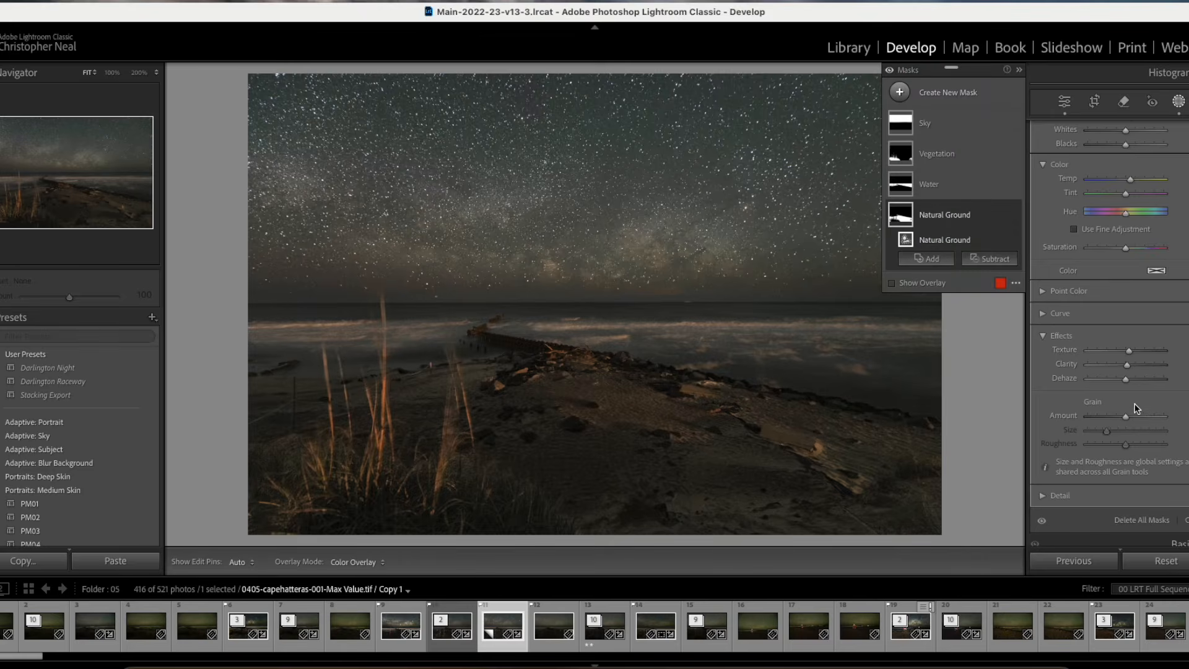
Step: Compare the photo with and without the Sky, Vegetation and Natural Ground masks by toggling each mask's visibility
{"action": "left_click", "coordinate": [1179, 105]}
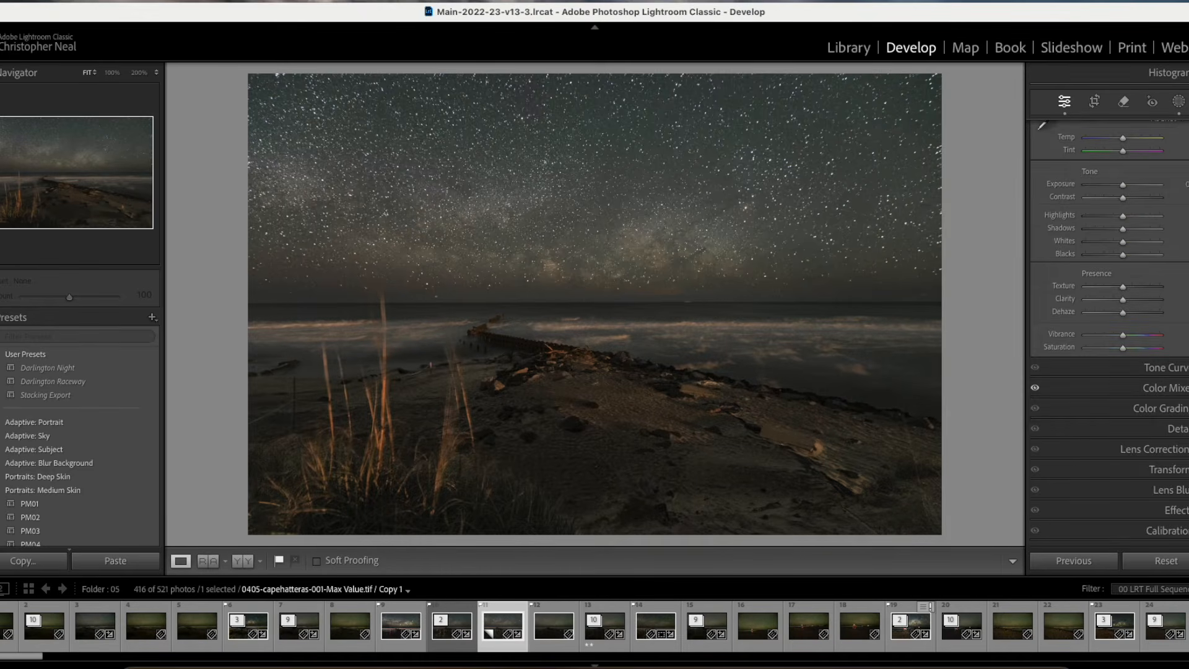
{"action": "left_click", "coordinate": [1179, 101]}
{"action": "left_click", "coordinate": [1013, 123]}
{"action": "left_click", "coordinate": [1013, 124]}
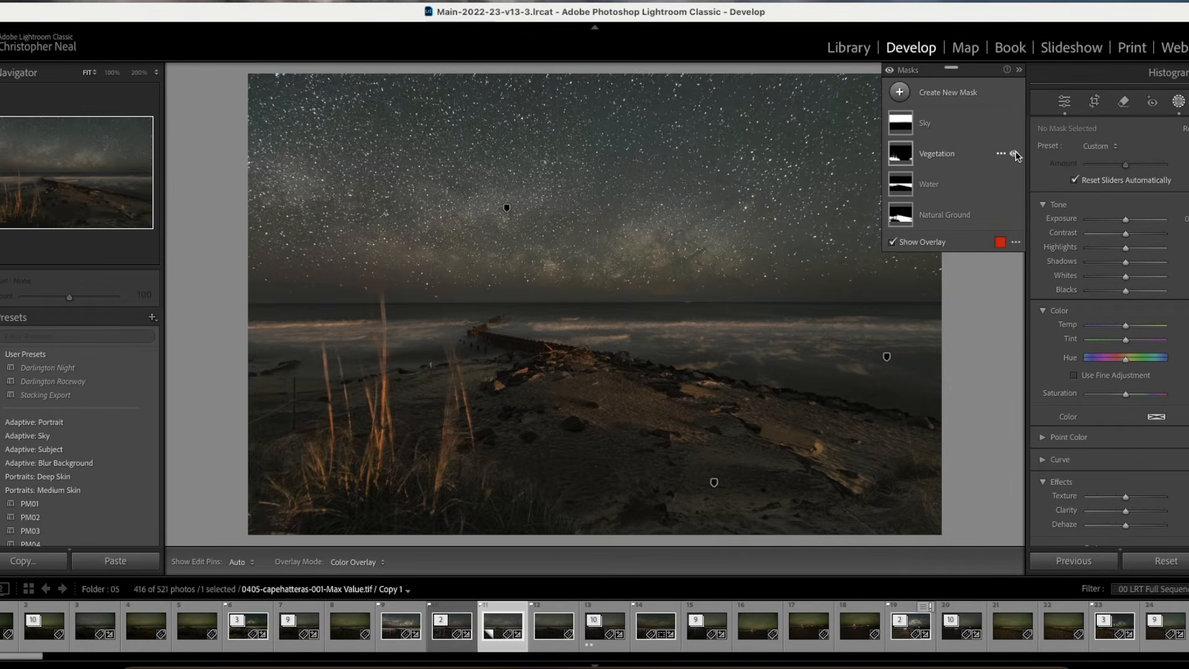
{"action": "left_click", "coordinate": [1014, 154]}
{"action": "left_click", "coordinate": [1014, 154]}
{"action": "left_click", "coordinate": [1014, 154]}
{"action": "left_click", "coordinate": [1014, 153]}
{"action": "left_click", "coordinate": [1013, 154]}
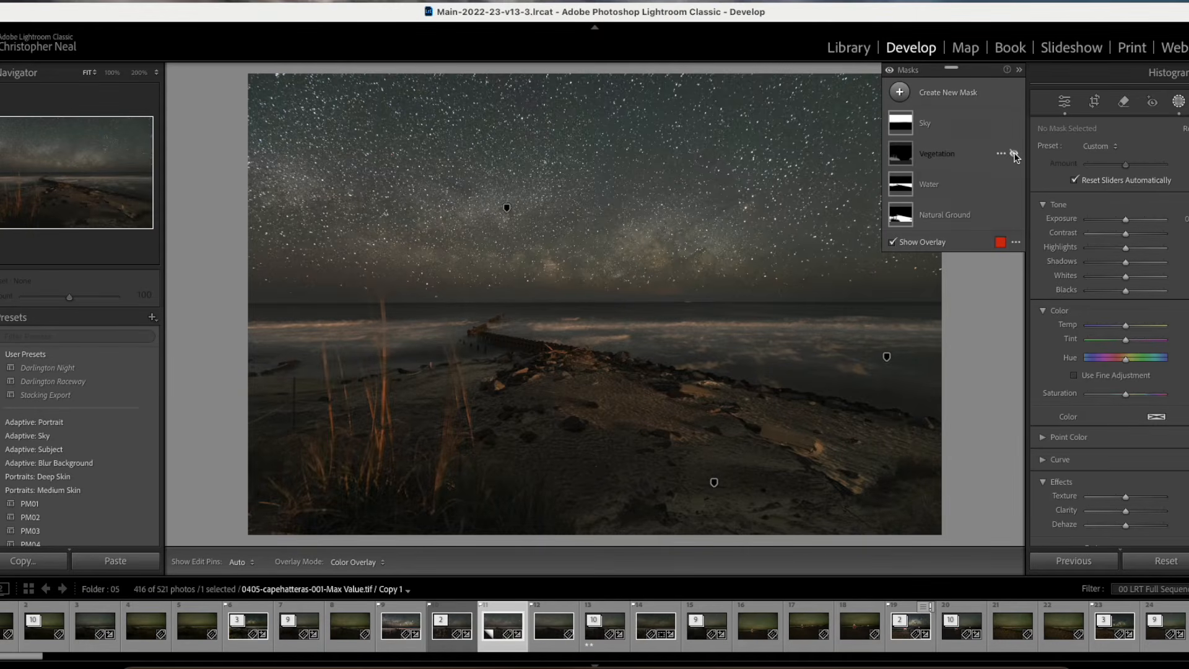
{"action": "left_click", "coordinate": [1014, 154]}
{"action": "left_click", "coordinate": [1013, 214]}
{"action": "left_click", "coordinate": [1014, 214]}
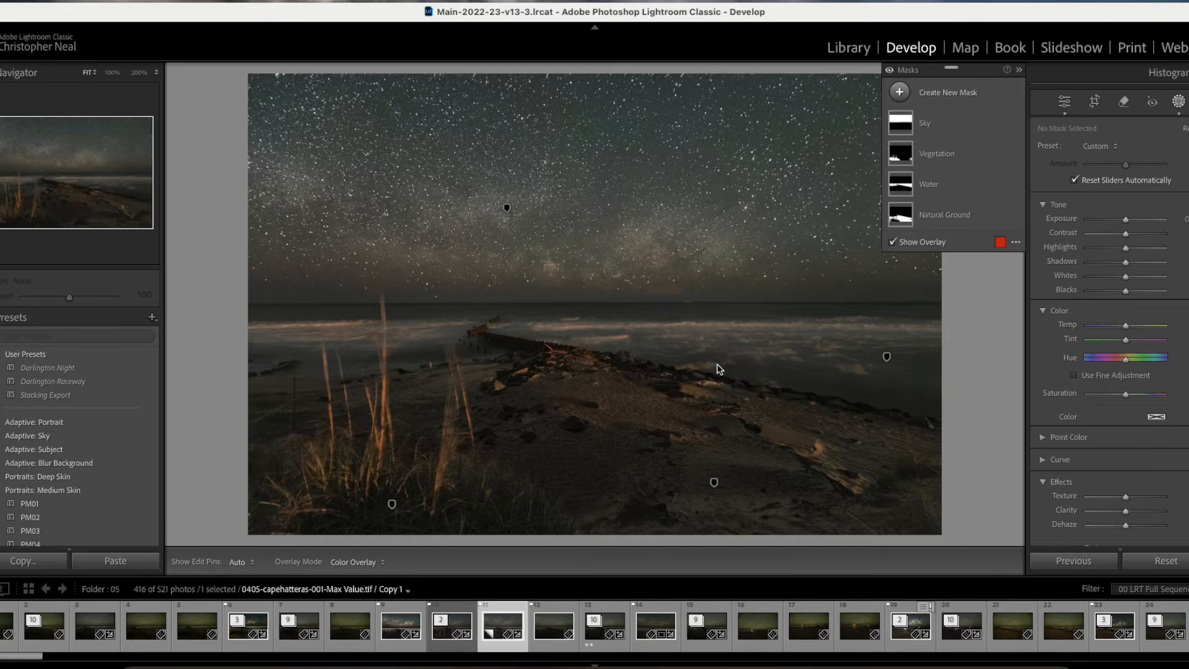
Step: Find the lighthouse photo copy 0405-bodiesisland-001-Mean Min Hor Noise.tif in the library grid and open it for developing
{"action": "key", "text": "e"}
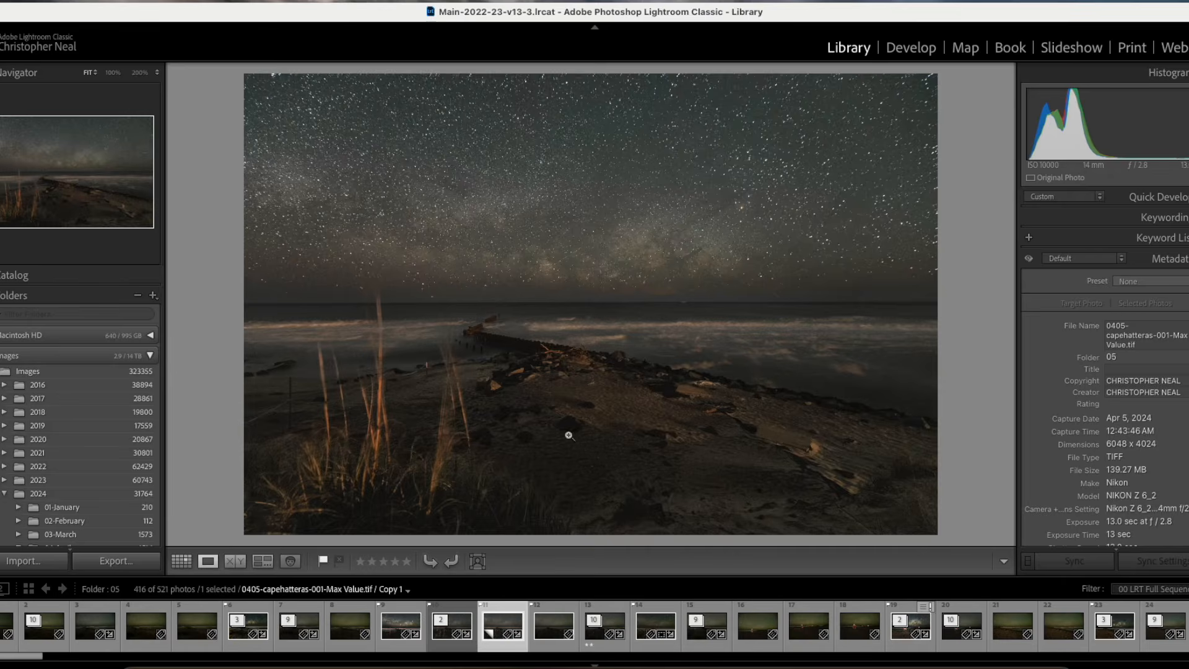
{"action": "key", "text": "g"}
{"action": "scroll", "coordinate": [379, 426], "scroll_direction": "down", "scroll_amount": 4}
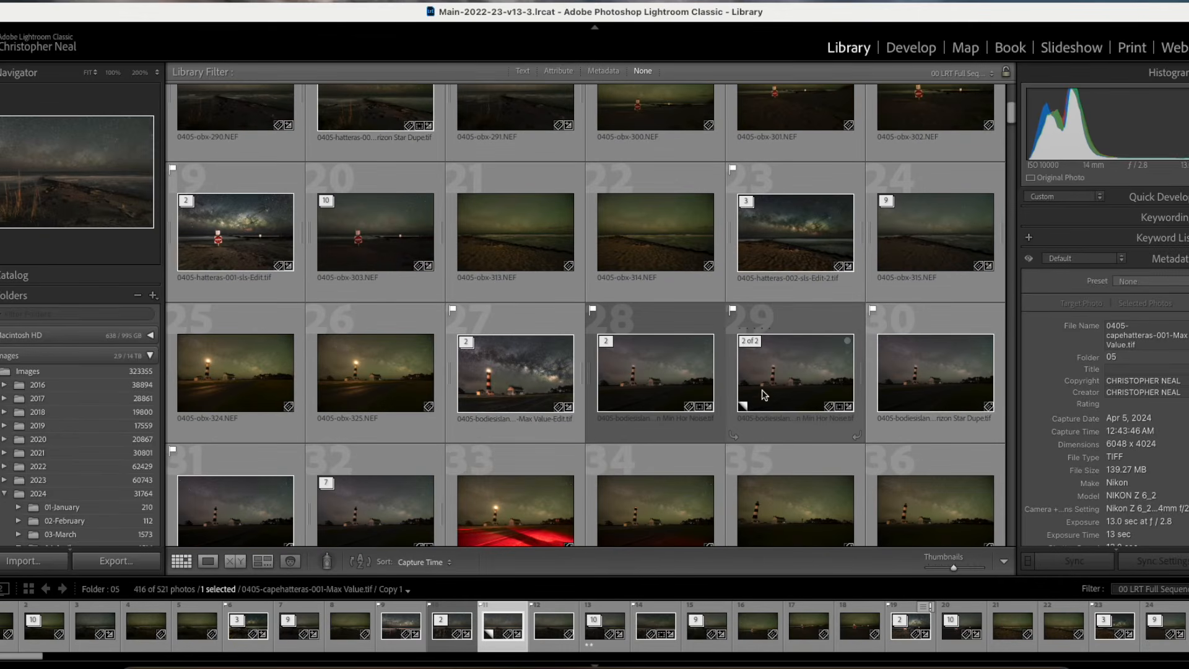
{"action": "left_click", "coordinate": [684, 386]}
{"action": "left_click", "coordinate": [767, 383]}
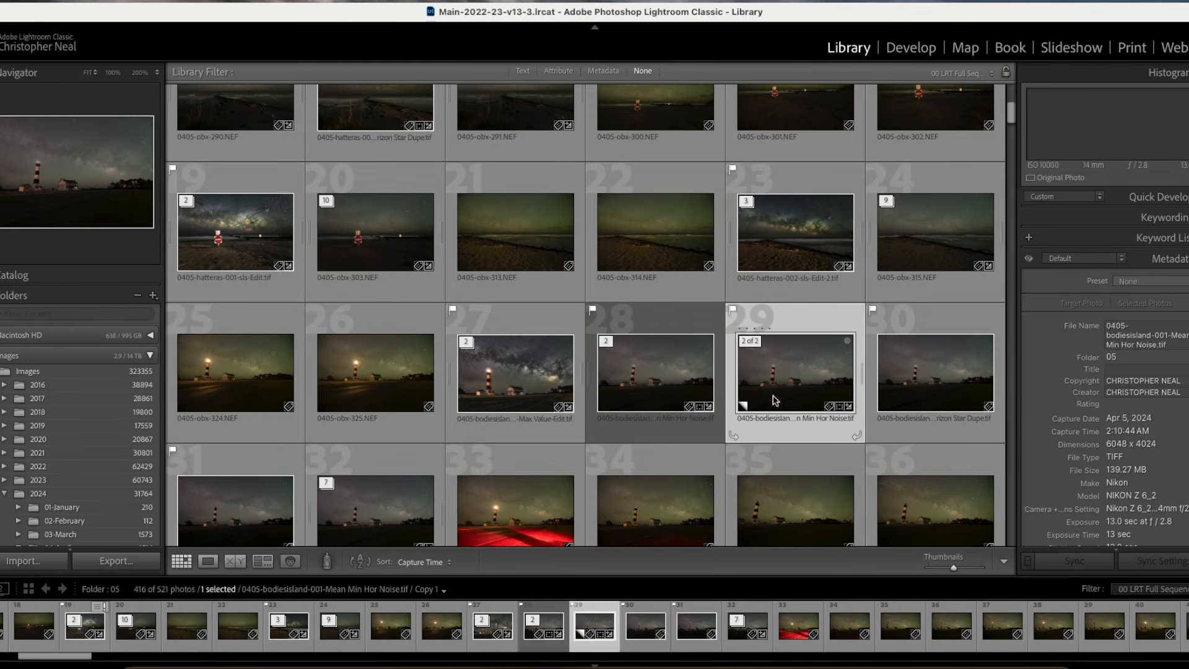
{"action": "left_click", "coordinate": [923, 51]}
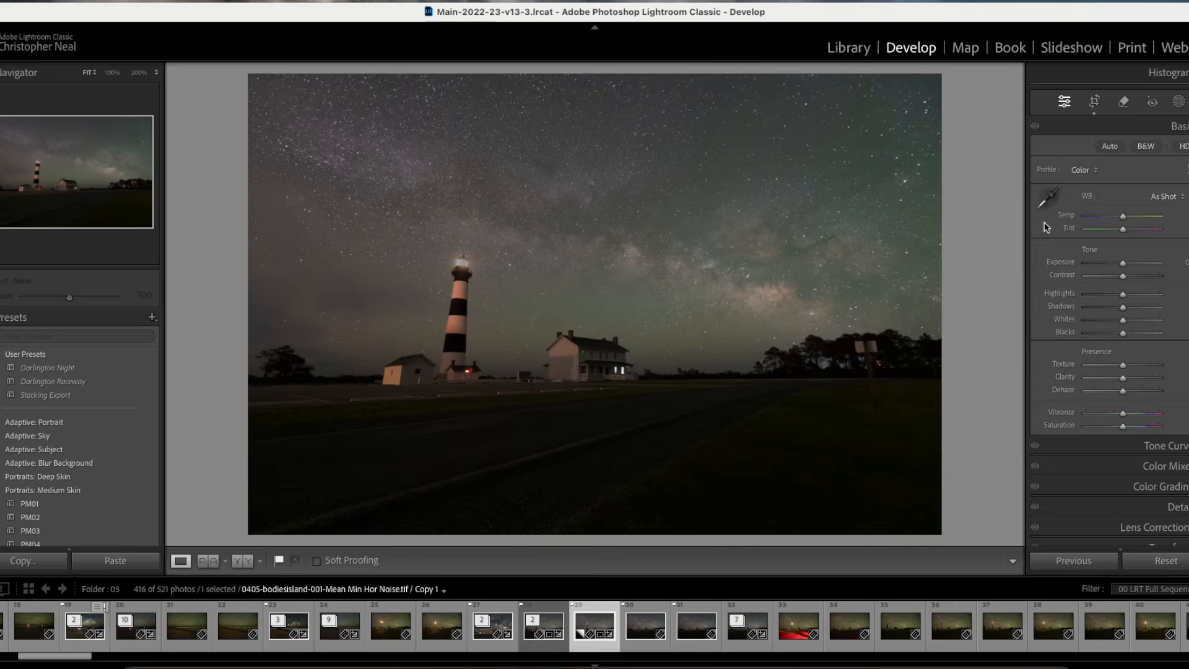
Step: Create five separate Landscape masks for Sky, Architecture, Vegetation, Artificial Ground and Natural Ground on the lighthouse photo
{"action": "left_click", "coordinate": [1176, 102]}
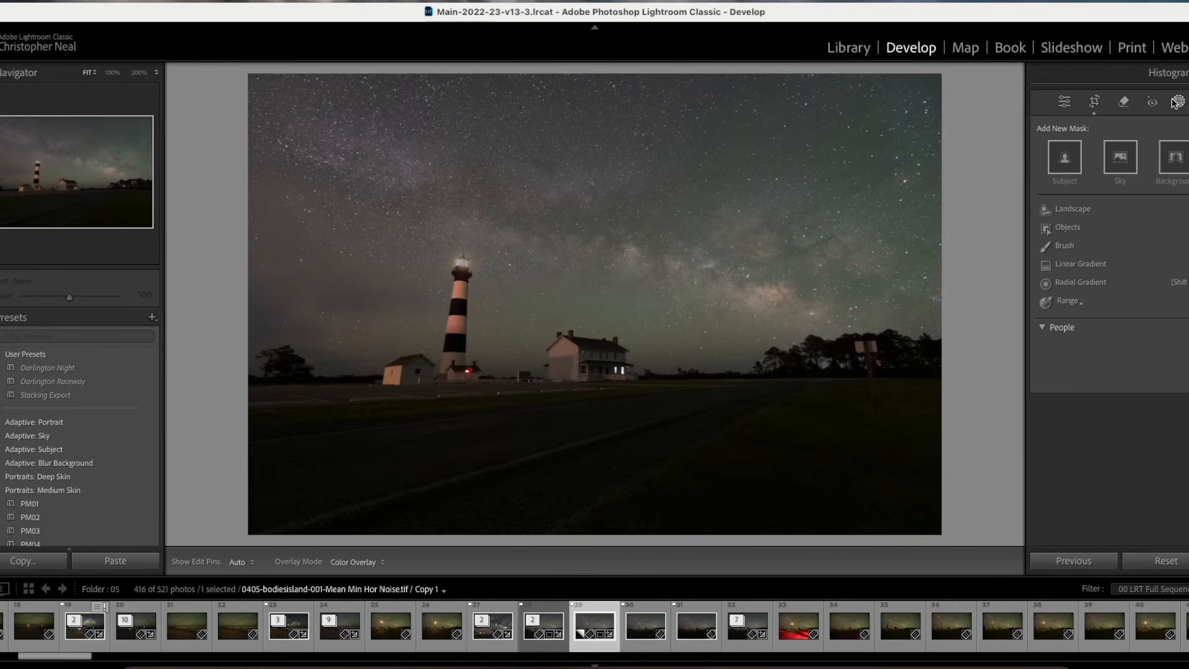
{"action": "left_click", "coordinate": [1061, 211]}
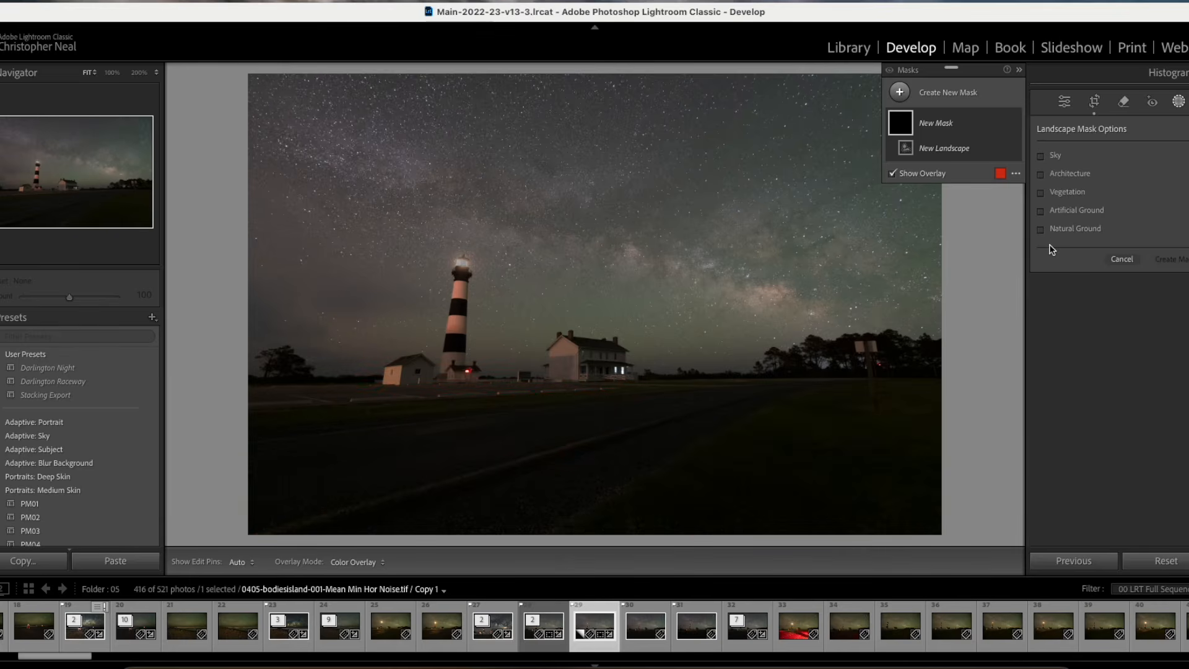
{"action": "left_click", "coordinate": [1041, 156]}
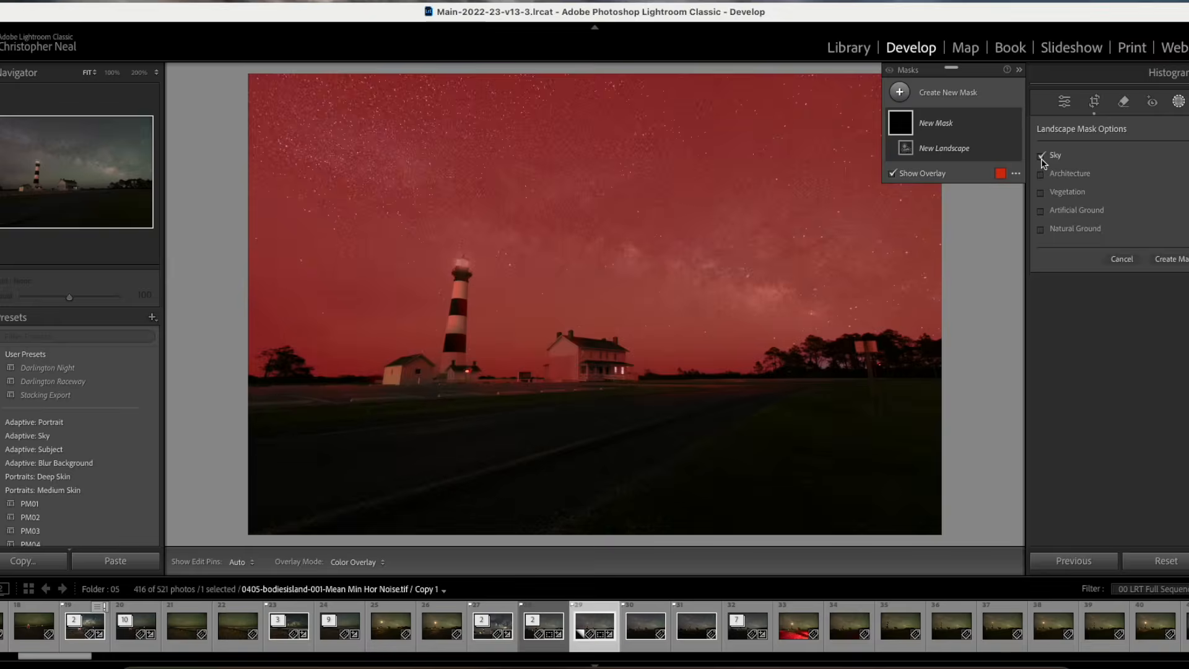
{"action": "left_click", "coordinate": [1041, 174]}
{"action": "left_click", "coordinate": [1041, 192]}
{"action": "left_click", "coordinate": [1042, 210]}
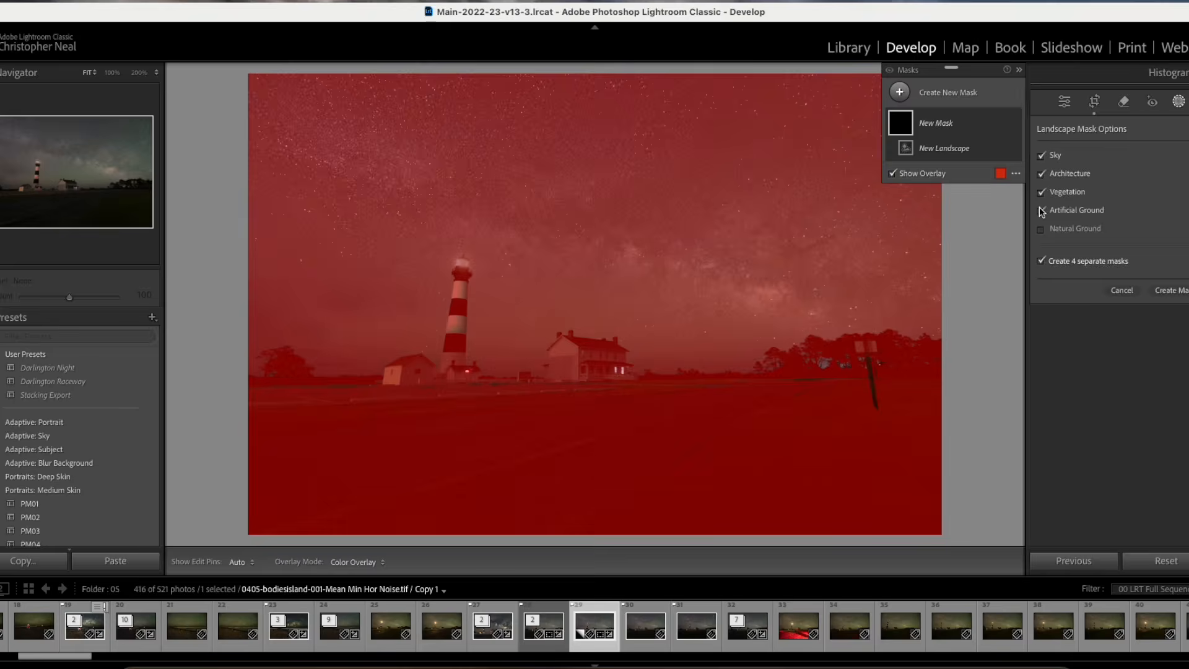
{"action": "left_click", "coordinate": [1042, 229]}
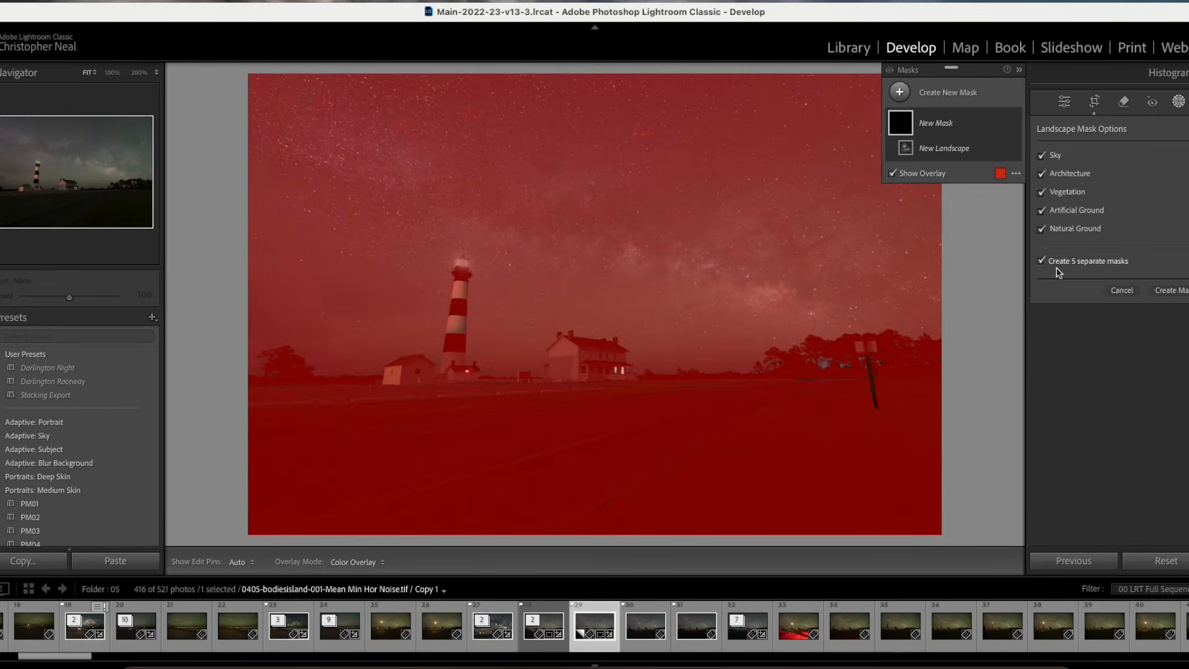
{"action": "left_click", "coordinate": [1185, 291]}
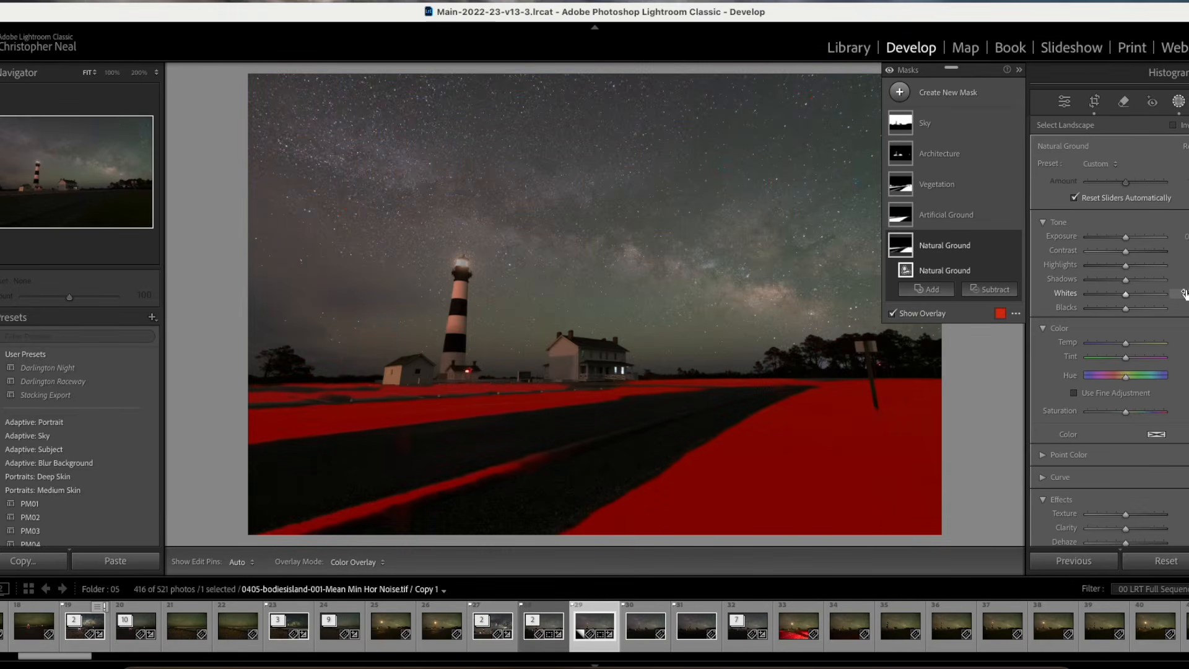
Step: In the lighthouse photo's Sky mask, raise Contrast and Whites, lower Highlights almost to the minimum and slightly lower Shadows
{"action": "left_click", "coordinate": [938, 132]}
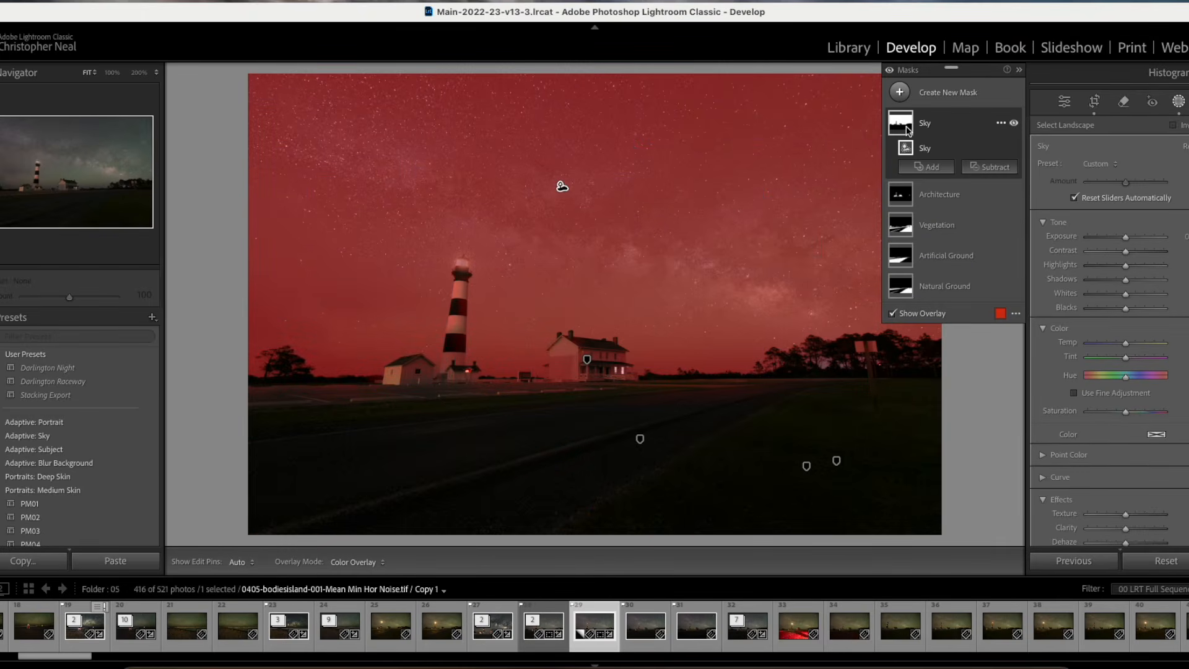
{"action": "left_click", "coordinate": [1126, 252]}
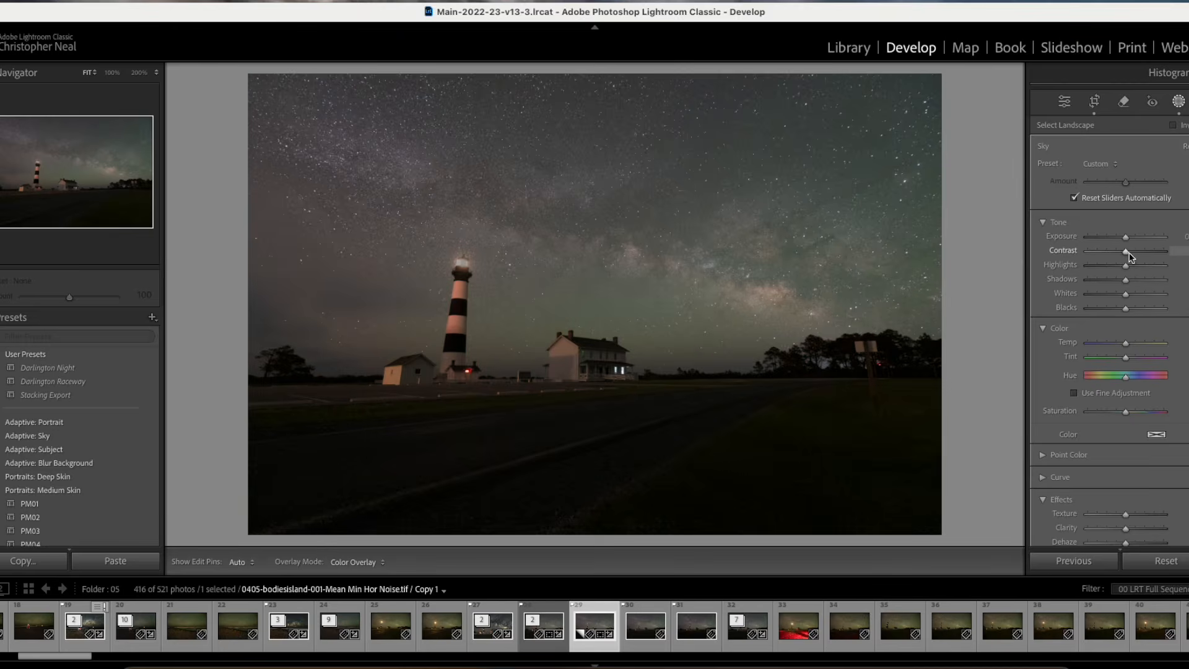
{"action": "left_click_drag", "start_coordinate": [1126, 265], "coordinate": [1137, 298]}
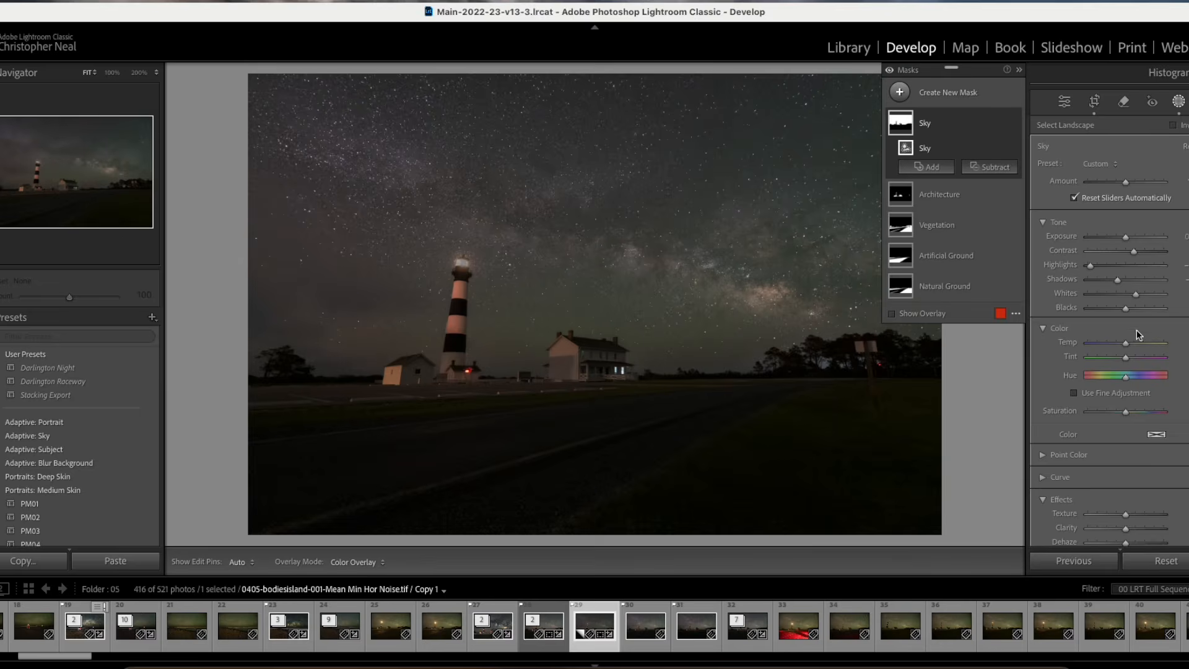
Step: Raise Texture and Clarity slightly and Dehaze a bit more in the lighthouse photo's Sky mask
{"action": "scroll", "coordinate": [1145, 404], "scroll_direction": "down", "scroll_amount": 2}
{"action": "scroll", "coordinate": [1122, 415], "scroll_direction": "down", "scroll_amount": 2}
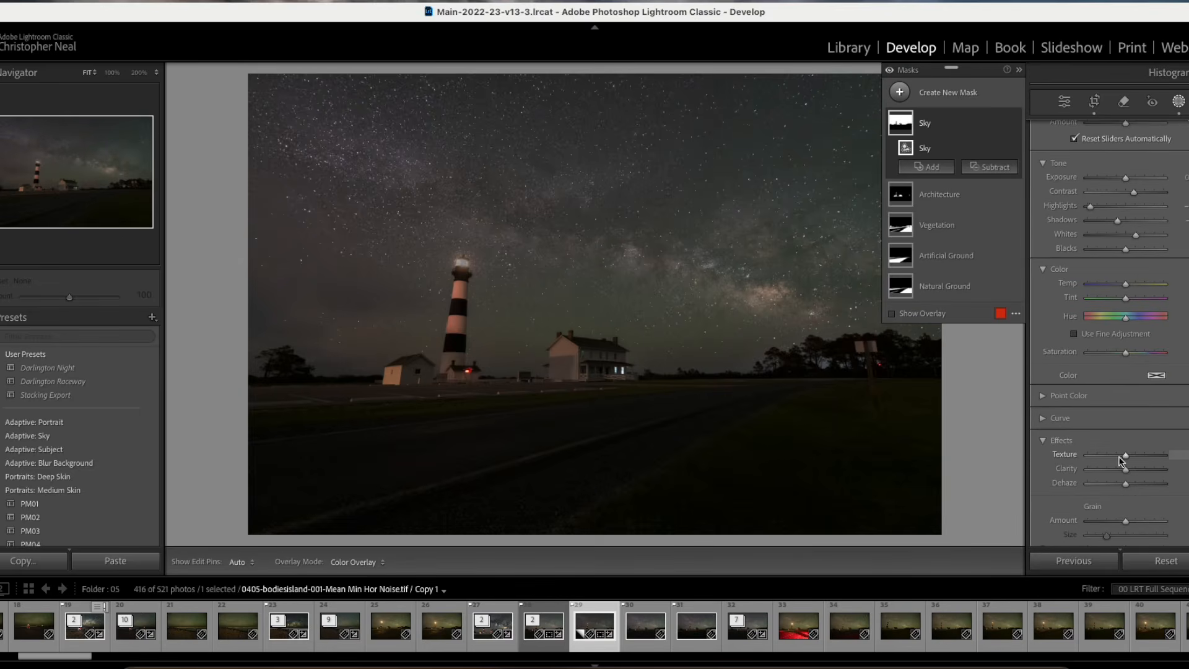
{"action": "left_click_drag", "start_coordinate": [1126, 459], "coordinate": [1136, 485]}
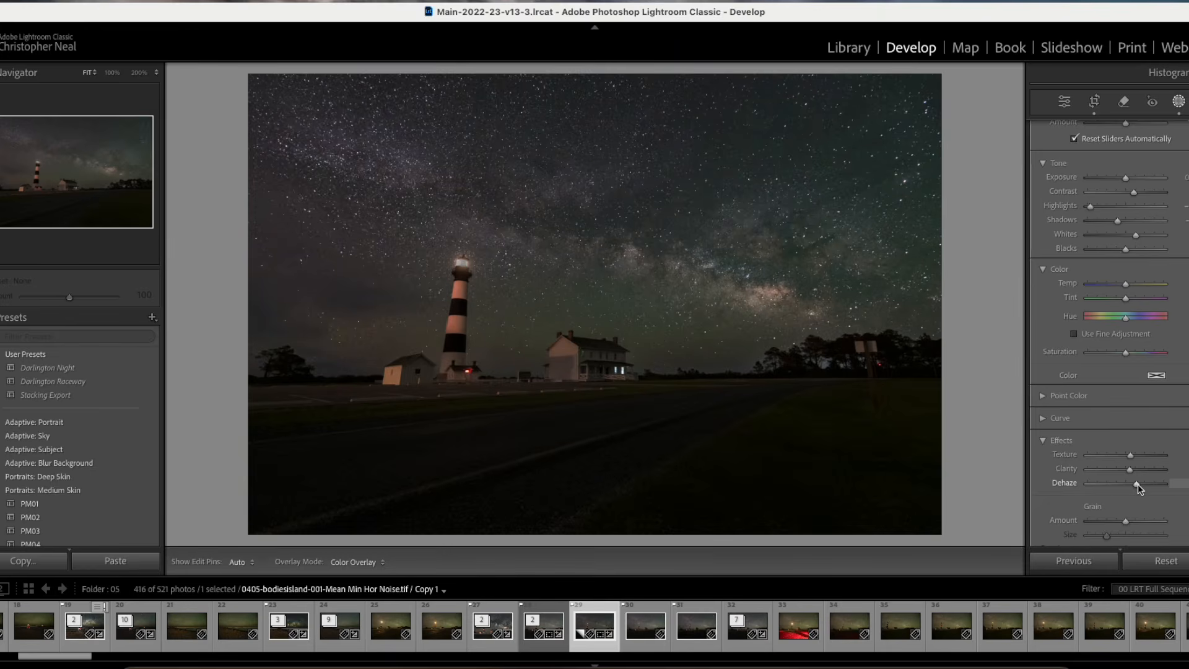
{"action": "left_click_drag", "start_coordinate": [1139, 484], "coordinate": [1138, 484]}
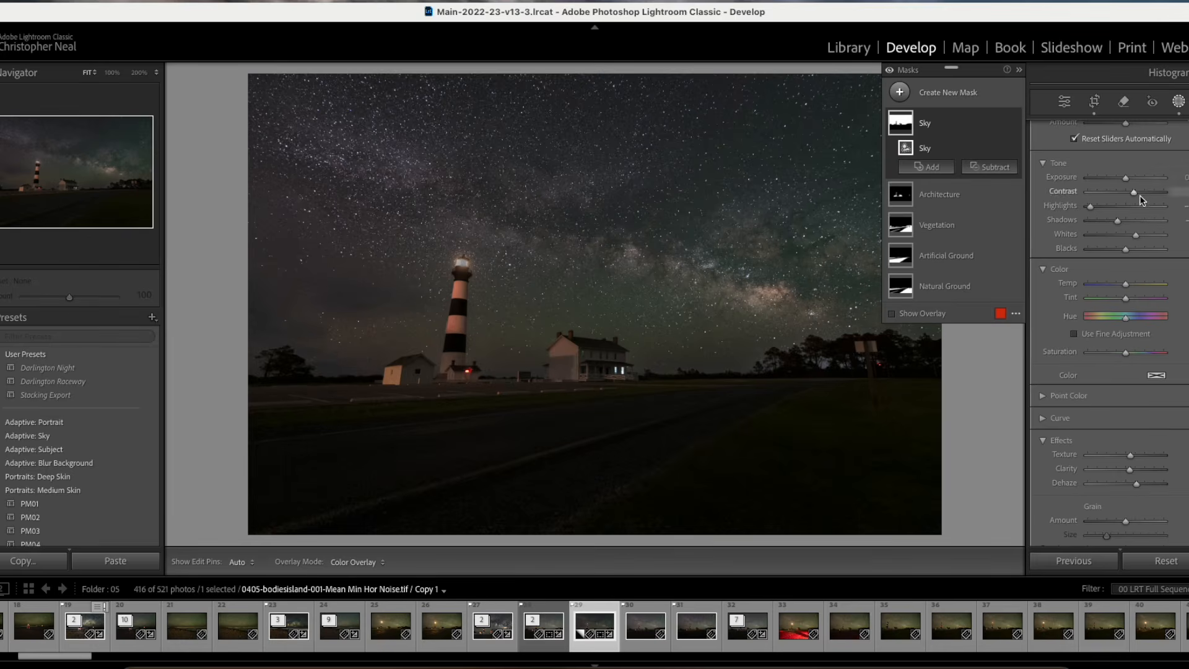
{"action": "scroll", "coordinate": [1151, 407], "scroll_direction": "up", "scroll_amount": 2}
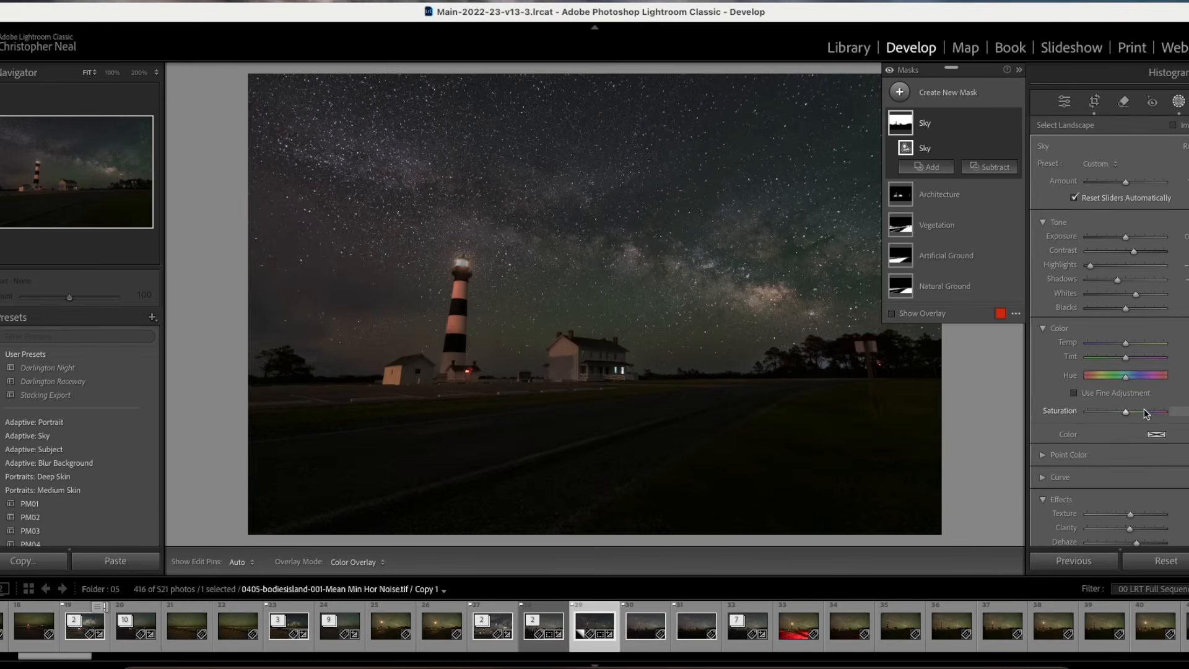
Step: In the lighthouse photo's Architecture mask, raise Exposure, Contrast, Shadows and Whites slightly and lower Highlights moderately
{"action": "left_click", "coordinate": [963, 195]}
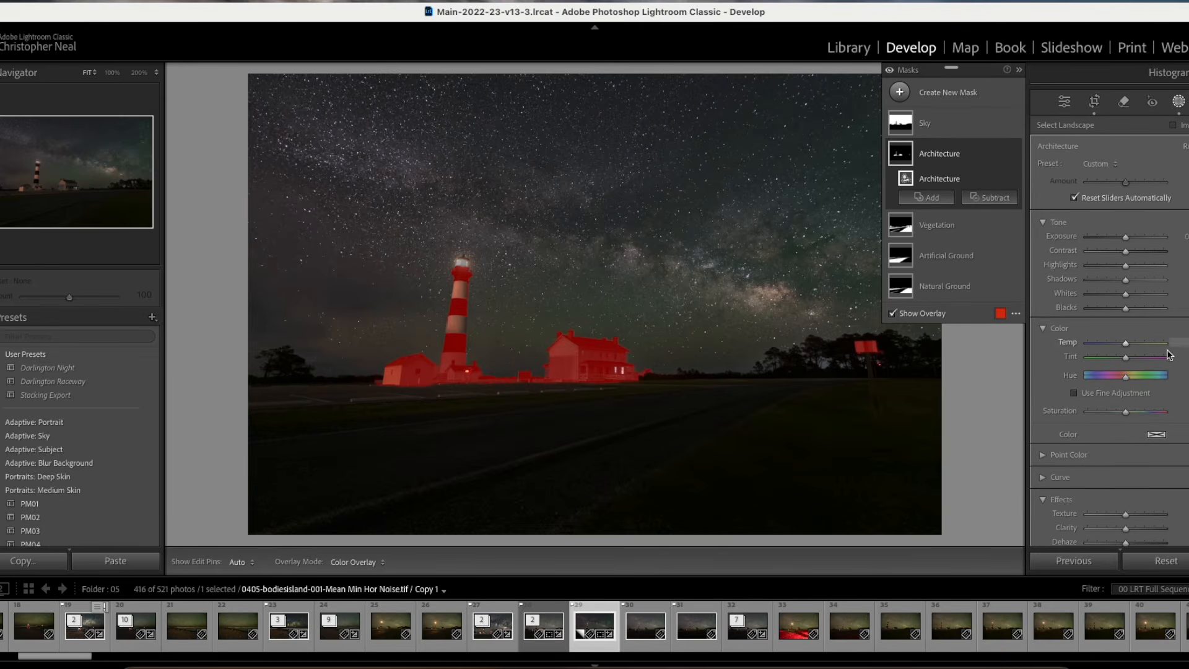
{"action": "left_click_drag", "start_coordinate": [1127, 237], "coordinate": [1128, 239]}
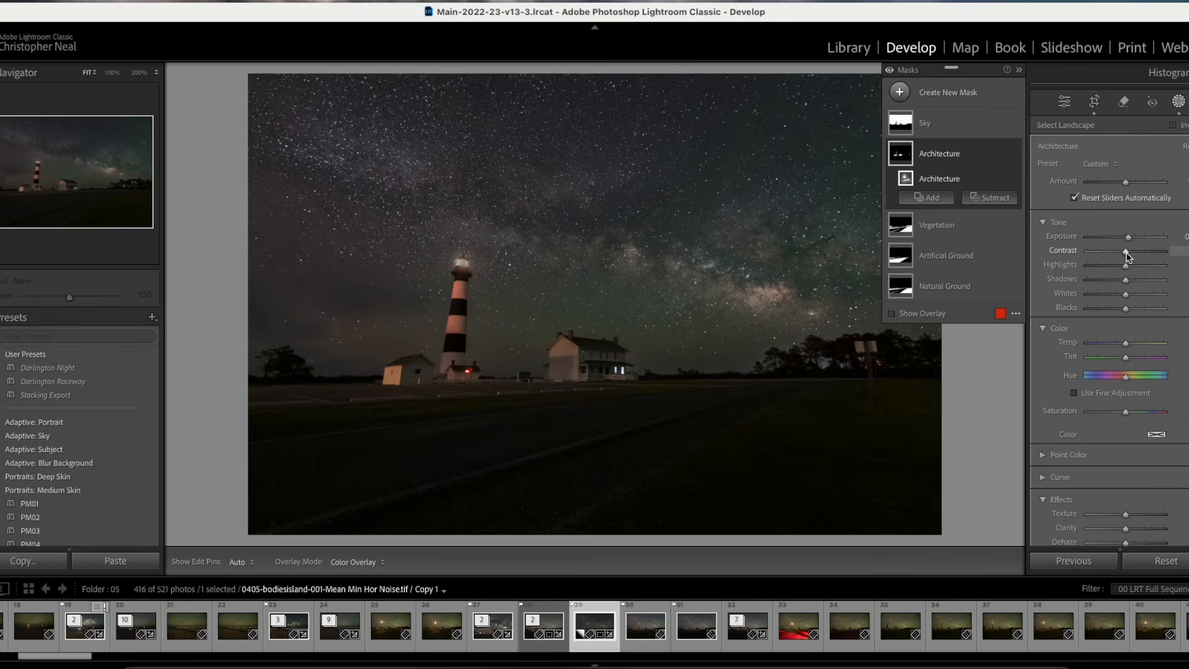
{"action": "left_click_drag", "start_coordinate": [1128, 259], "coordinate": [1112, 273]}
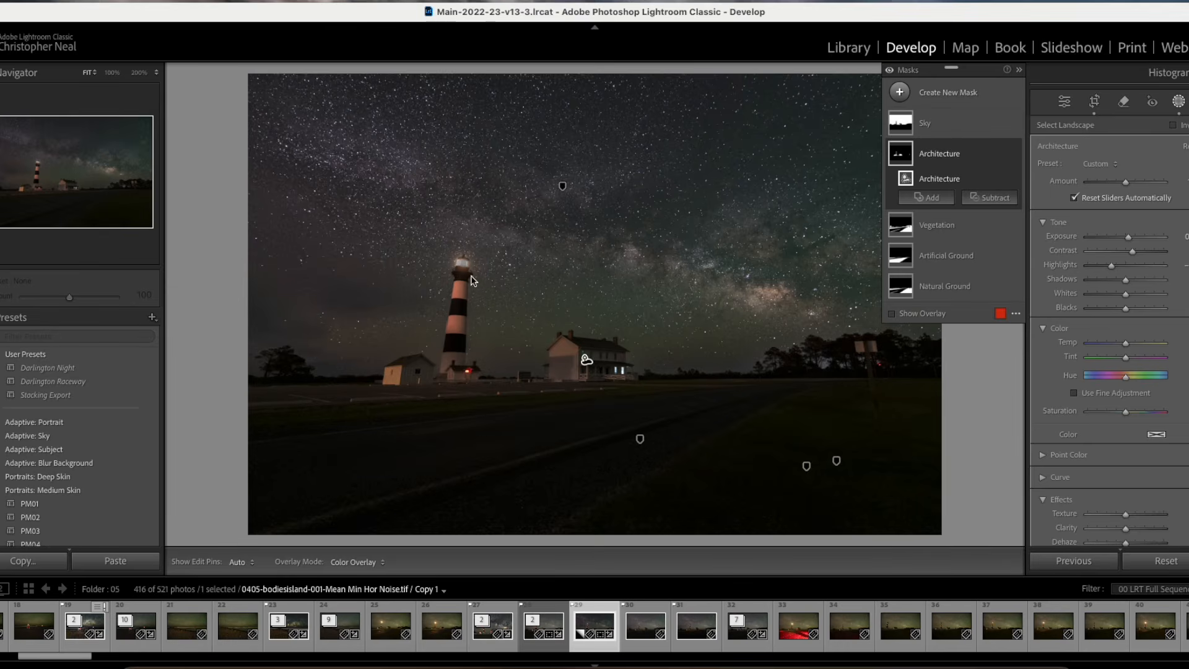
{"action": "left_click_drag", "start_coordinate": [1126, 280], "coordinate": [1131, 300]}
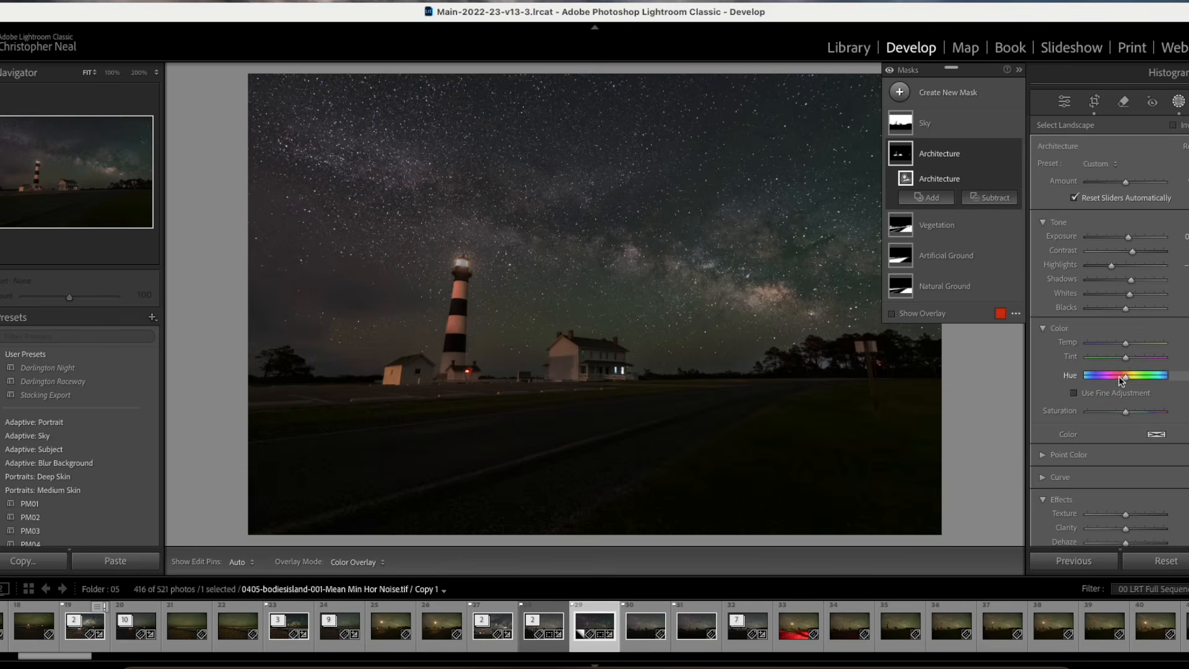
Step: Raise Texture and Clarity slightly in the Architecture mask and reset its Dehaze to the default
{"action": "scroll", "coordinate": [1130, 371], "scroll_direction": "down", "scroll_amount": 3}
{"action": "left_click_drag", "start_coordinate": [1127, 408], "coordinate": [1138, 437]}
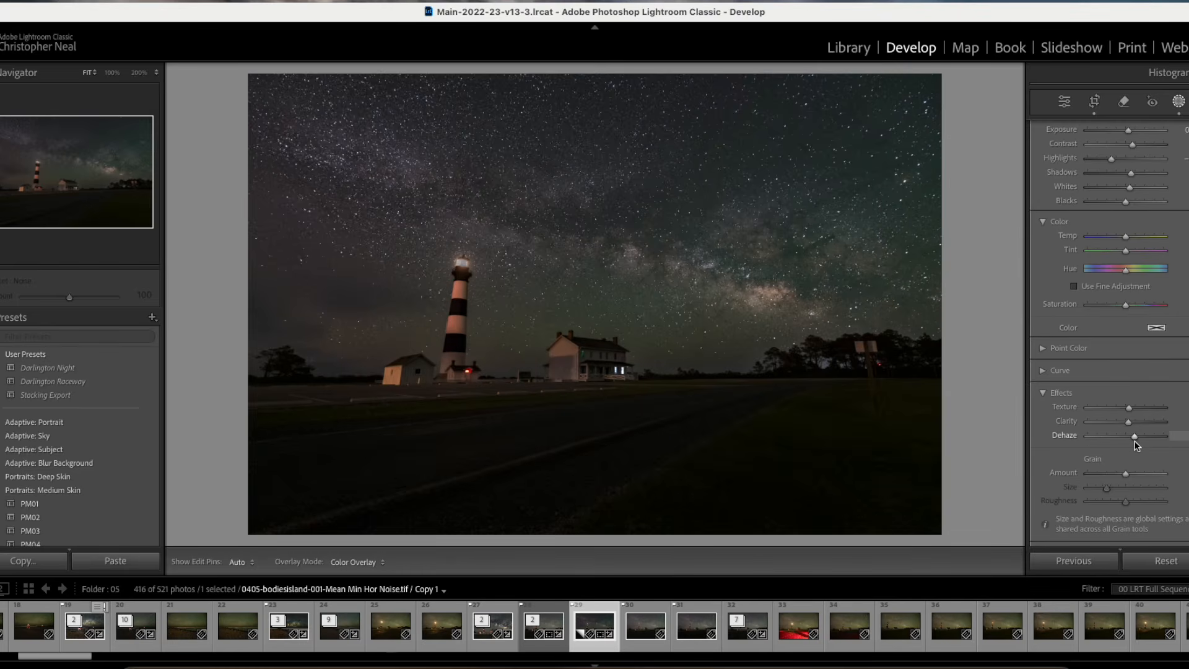
{"action": "double_click", "coordinate": [1061, 438]}
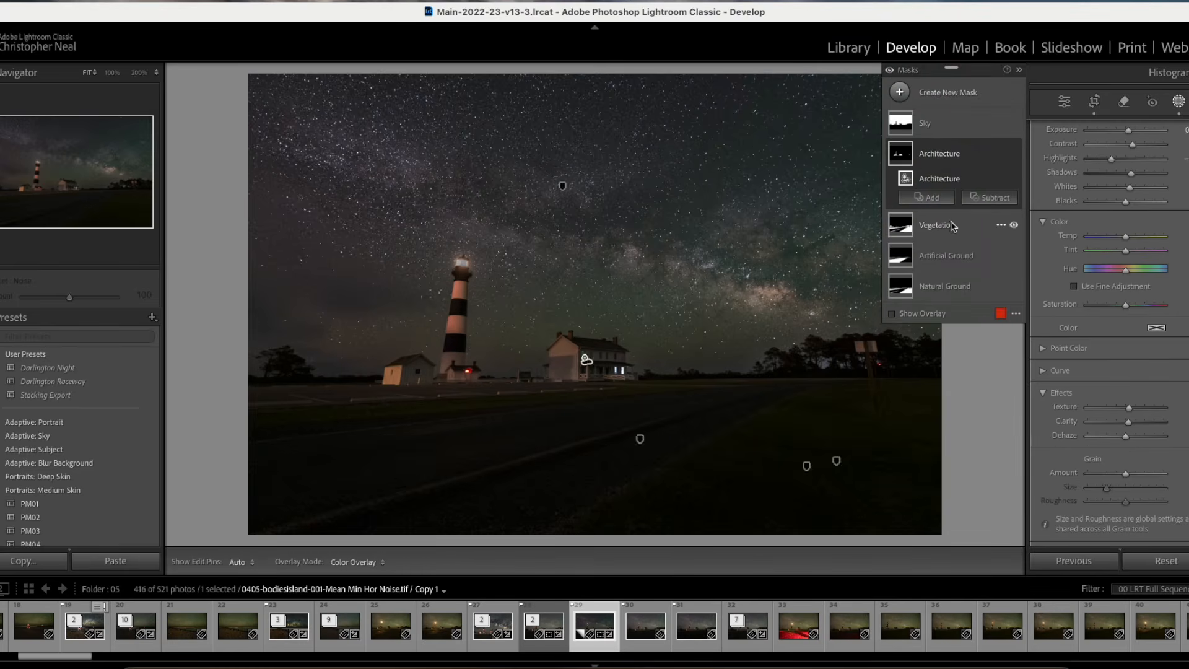
Step: In the Vegetation mask, raise Exposure, adjust the tone sliders from Contrast to Whites to brighten the grass, and fine-tune Texture and Clarity
{"action": "left_click", "coordinate": [953, 227]}
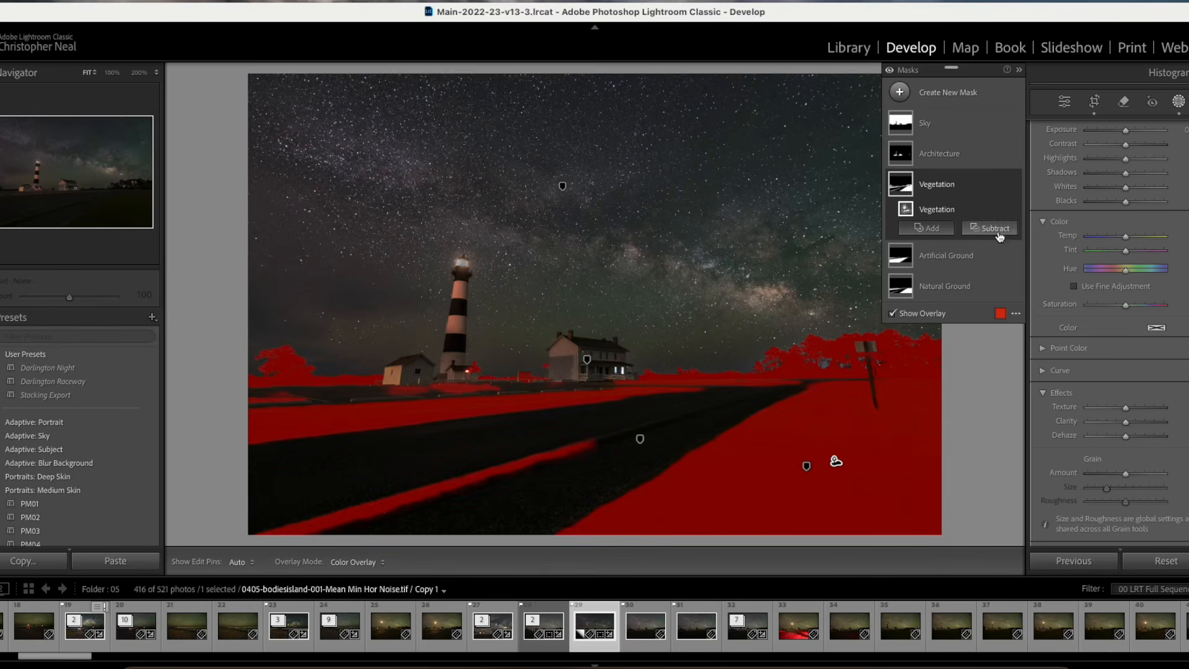
{"action": "left_click_drag", "start_coordinate": [1129, 138], "coordinate": [1135, 133]}
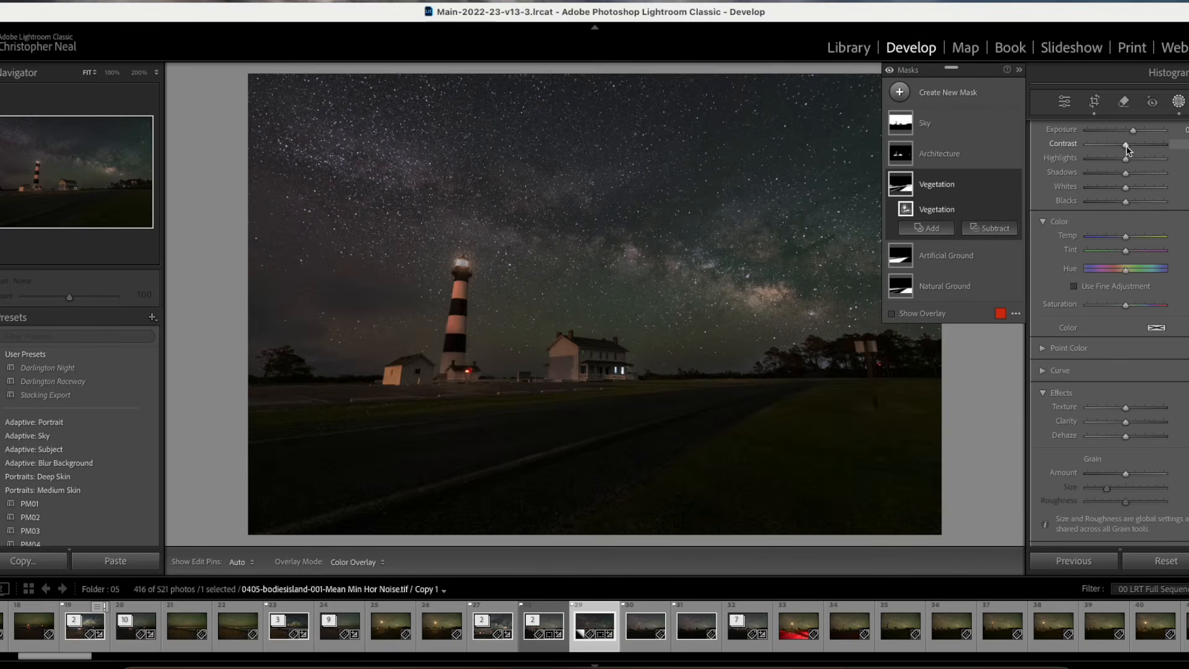
{"action": "left_click_drag", "start_coordinate": [1127, 148], "coordinate": [1132, 189]}
{"action": "scroll", "coordinate": [1130, 303], "scroll_direction": "down", "scroll_amount": 2}
{"action": "scroll", "coordinate": [1131, 302], "scroll_direction": "down", "scroll_amount": 2}
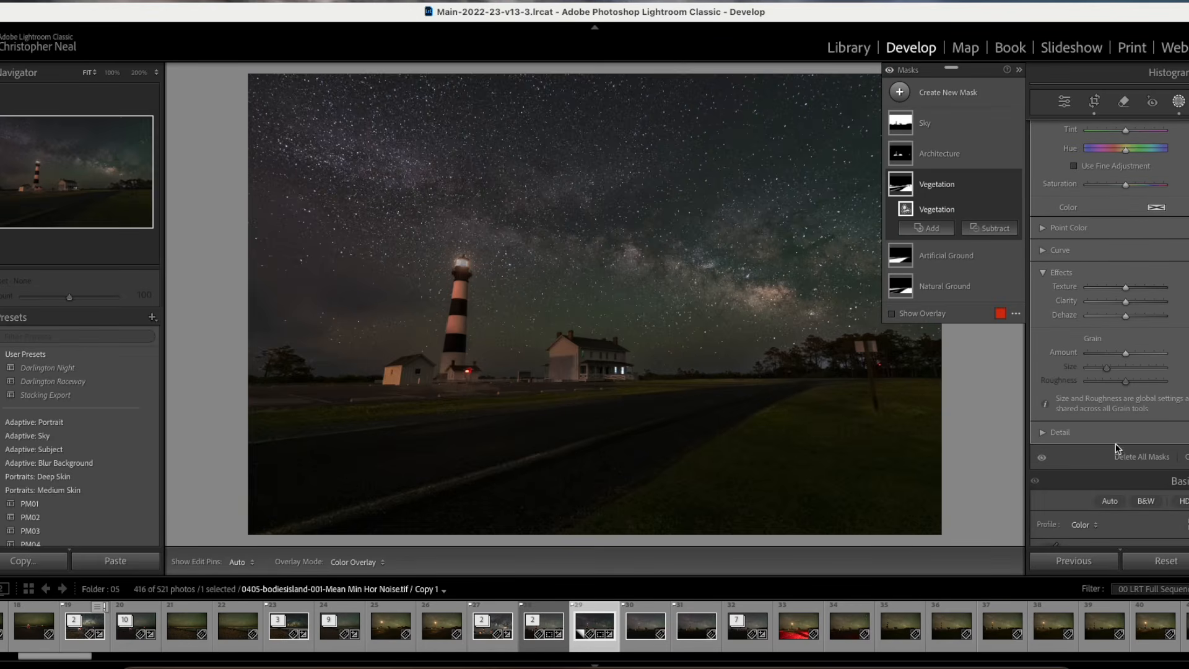
{"action": "left_click_drag", "start_coordinate": [1127, 294], "coordinate": [1128, 302]}
Step: In the Artificial Ground mask, raise Exposure, Contrast, Highlights and Shadows moderately, and increase Texture and Clarity slightly
{"action": "left_click", "coordinate": [960, 268]}
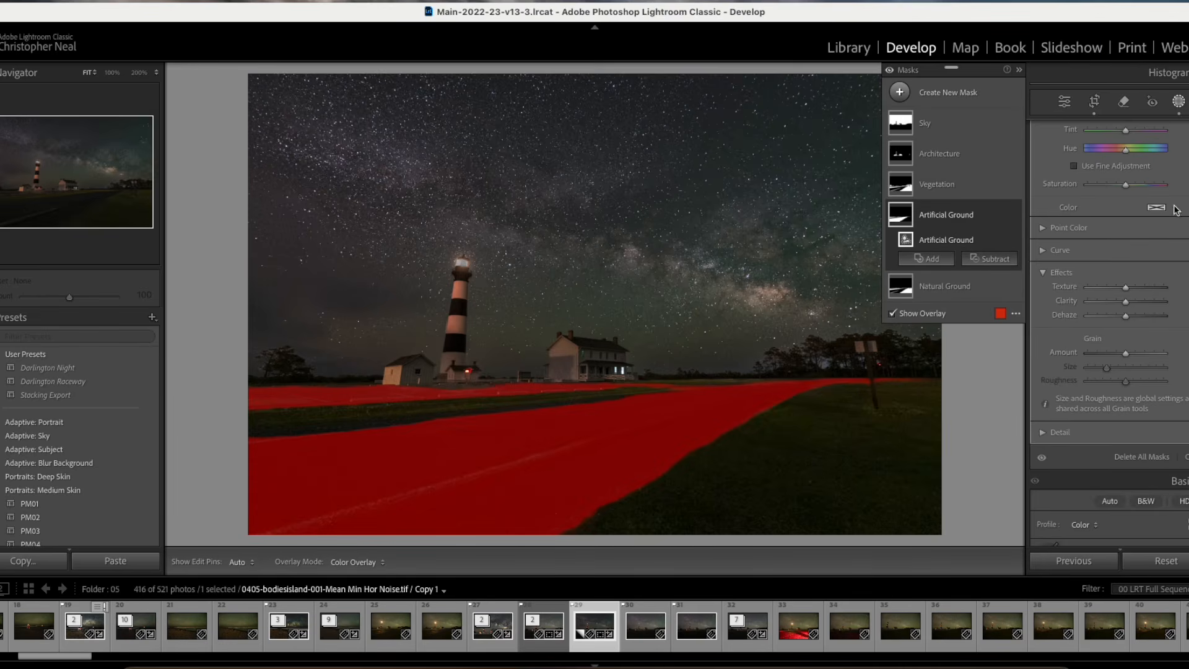
{"action": "scroll", "coordinate": [1164, 283], "scroll_direction": "up", "scroll_amount": 5}
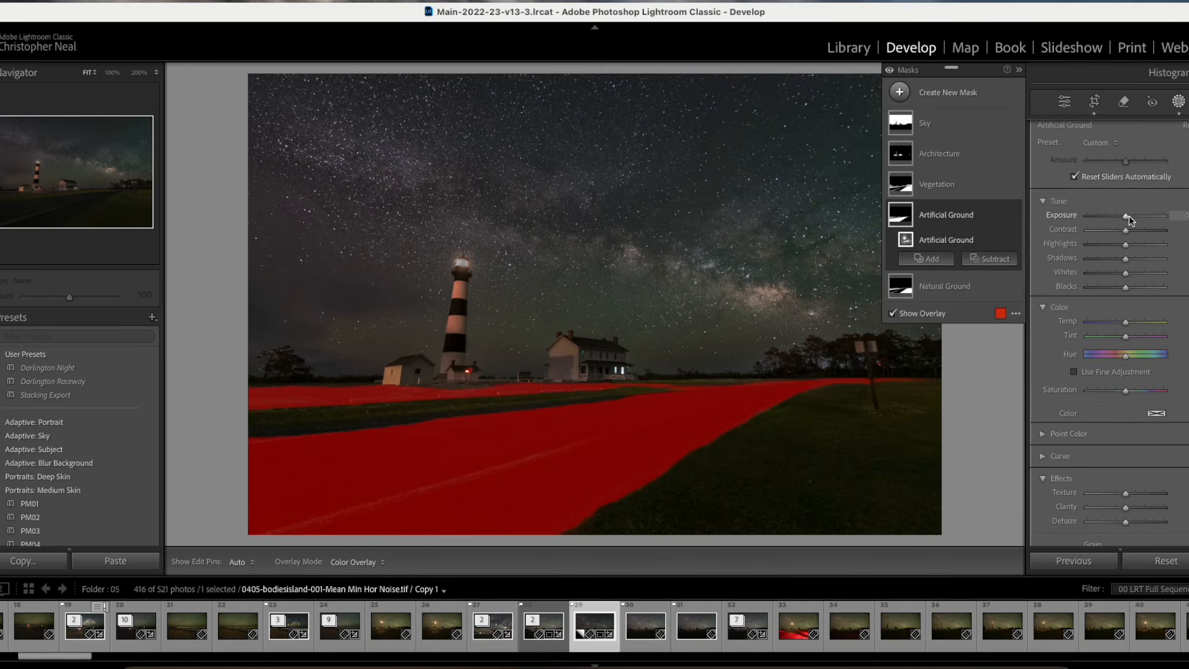
{"action": "left_click_drag", "start_coordinate": [1129, 216], "coordinate": [1136, 214]}
{"action": "left_click_drag", "start_coordinate": [1128, 234], "coordinate": [1137, 260]}
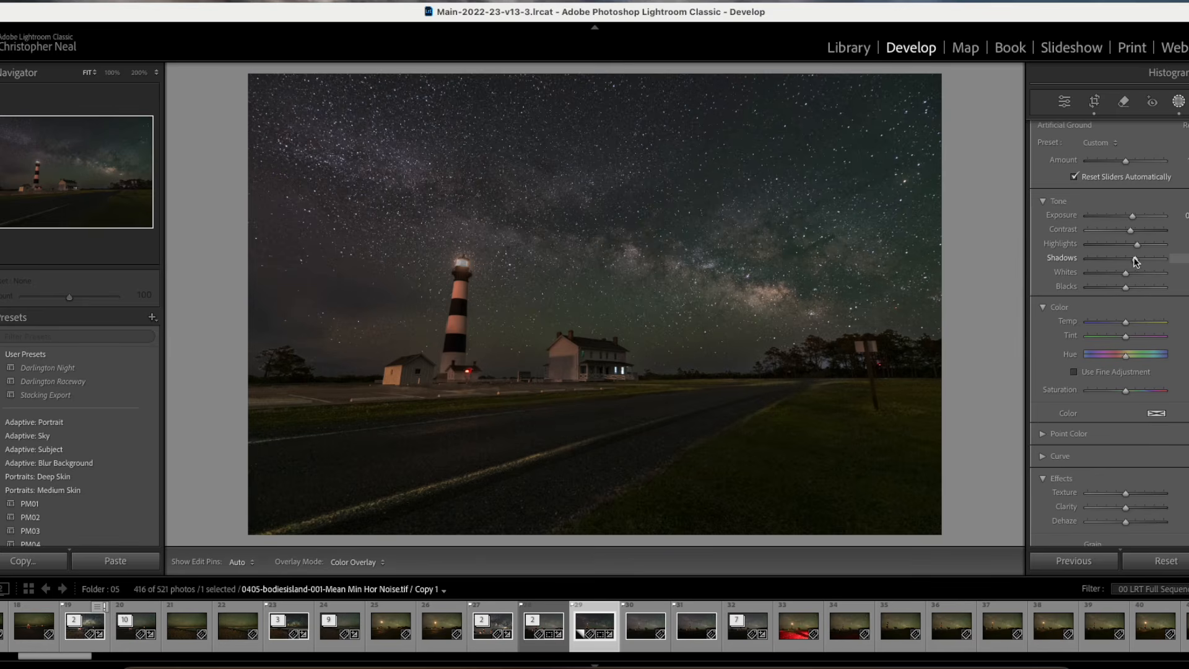
{"action": "left_click_drag", "start_coordinate": [1136, 262], "coordinate": [1136, 260]}
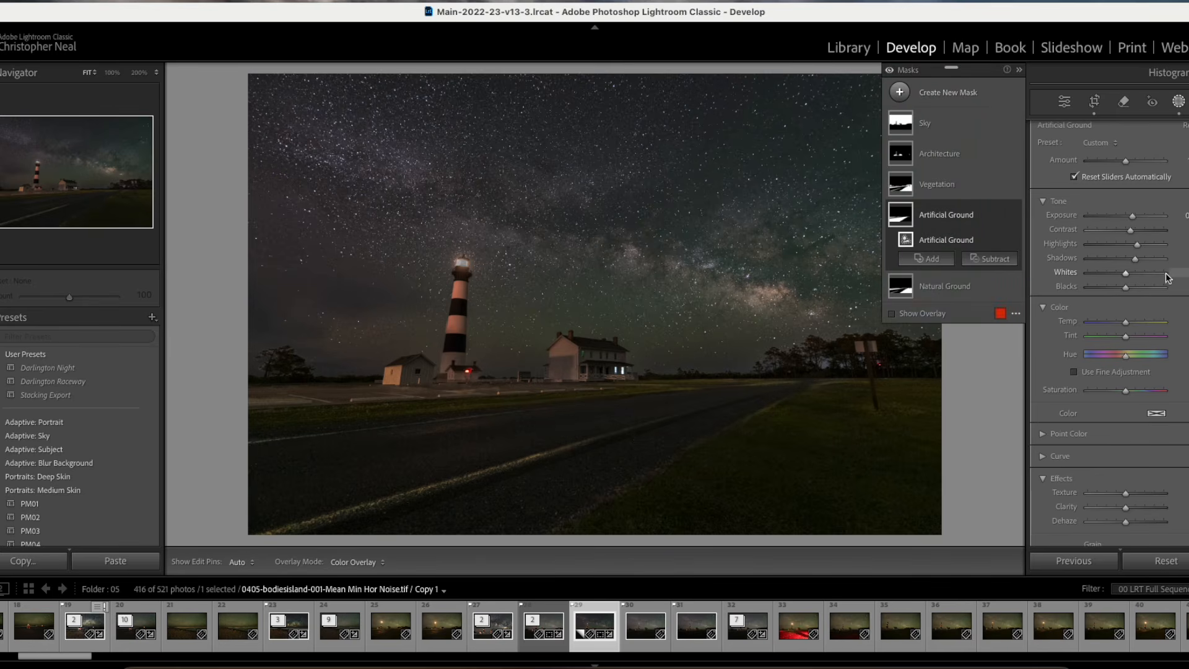
{"action": "scroll", "coordinate": [1127, 360], "scroll_direction": "down", "scroll_amount": 3}
{"action": "left_click_drag", "start_coordinate": [1125, 413], "coordinate": [1131, 432]}
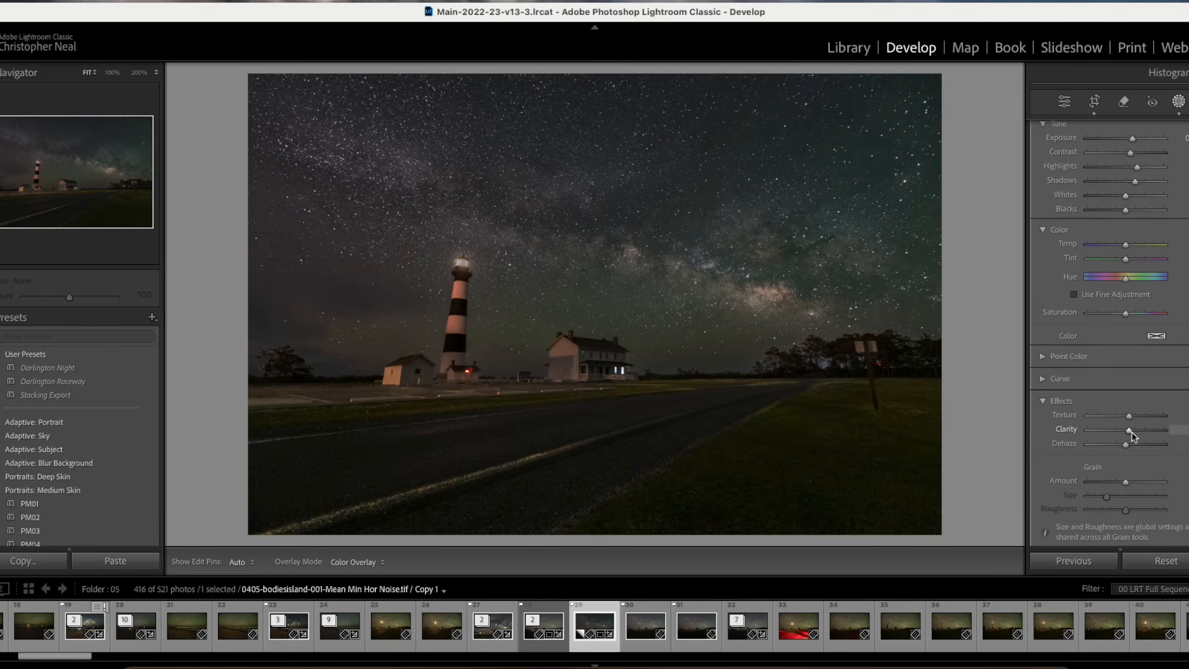
Step: Check the area covered by the Natural Ground mask and leave masking to view the lighthouse photo without overlays
{"action": "left_click", "coordinate": [955, 293]}
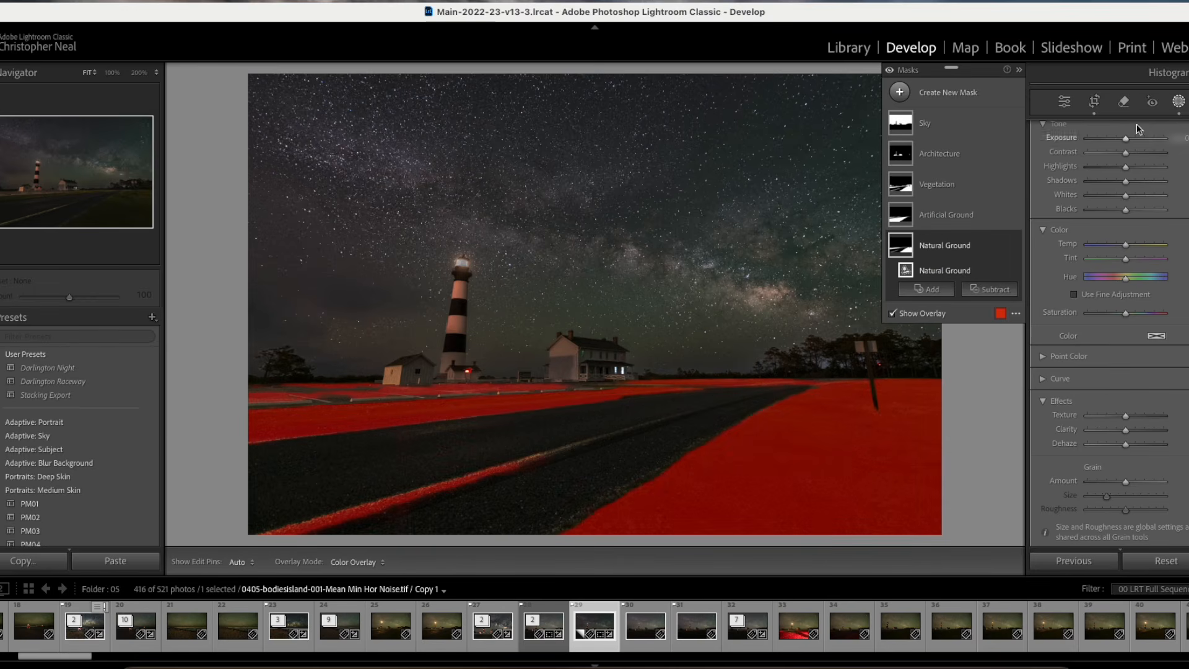
{"action": "left_click", "coordinate": [1179, 102]}
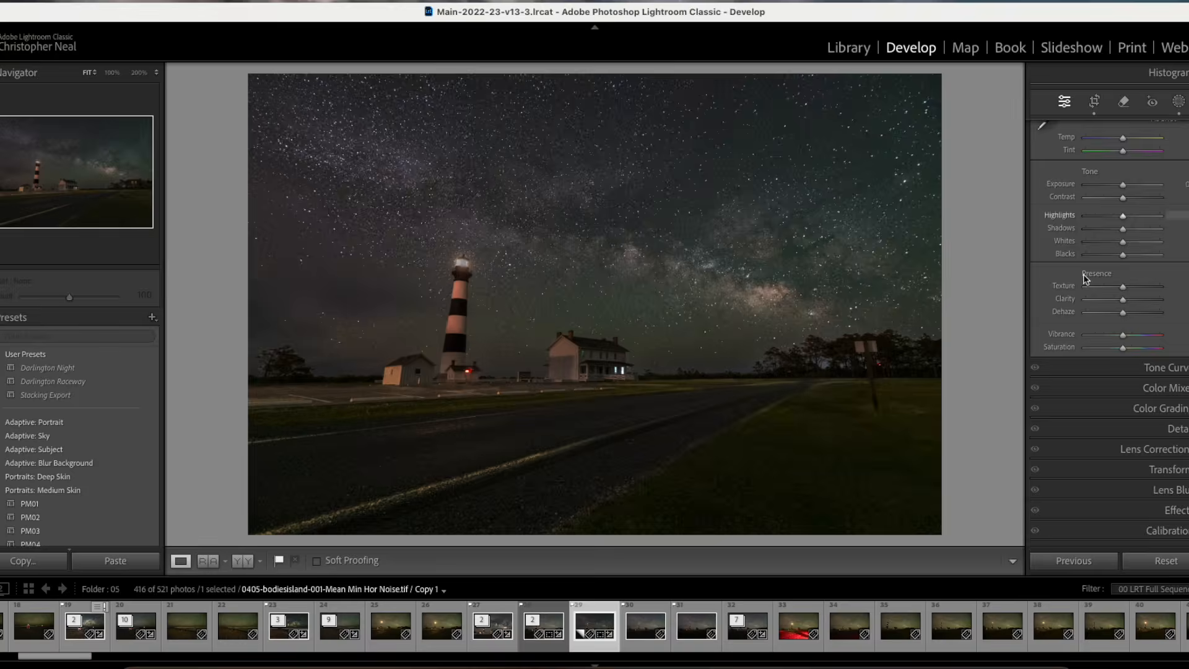
Step: Reopen masking to review the mask types available for the original lighthouse photo, and expand the histogram
{"action": "left_click", "coordinate": [1179, 102]}
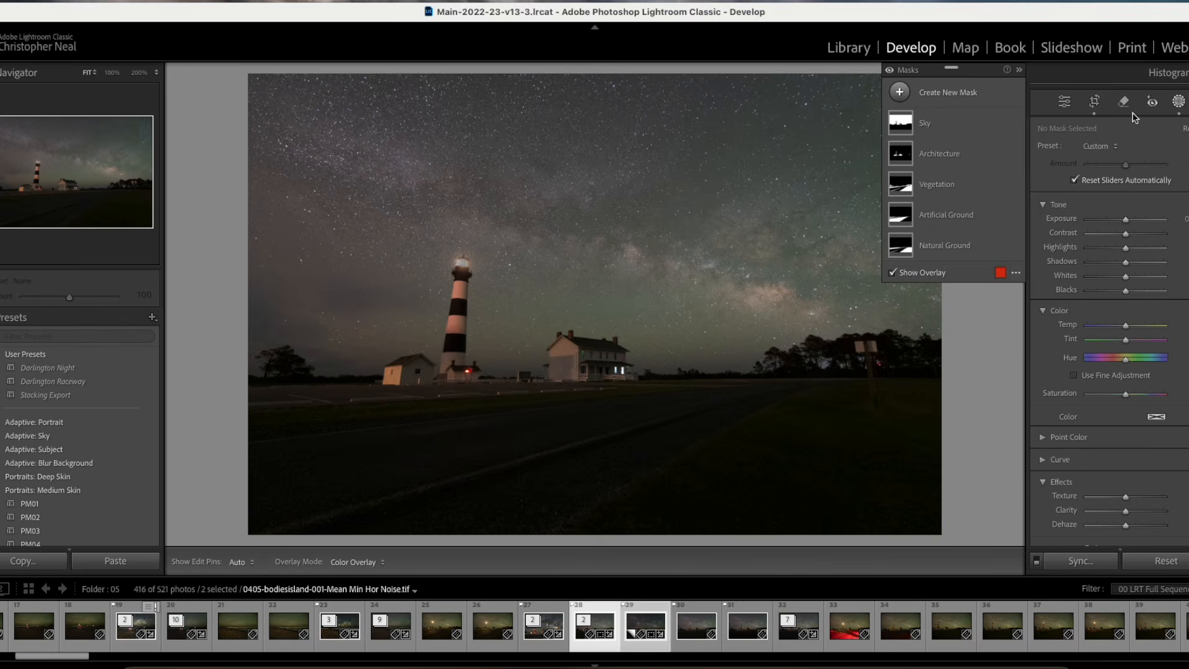
{"action": "left_click", "coordinate": [974, 101]}
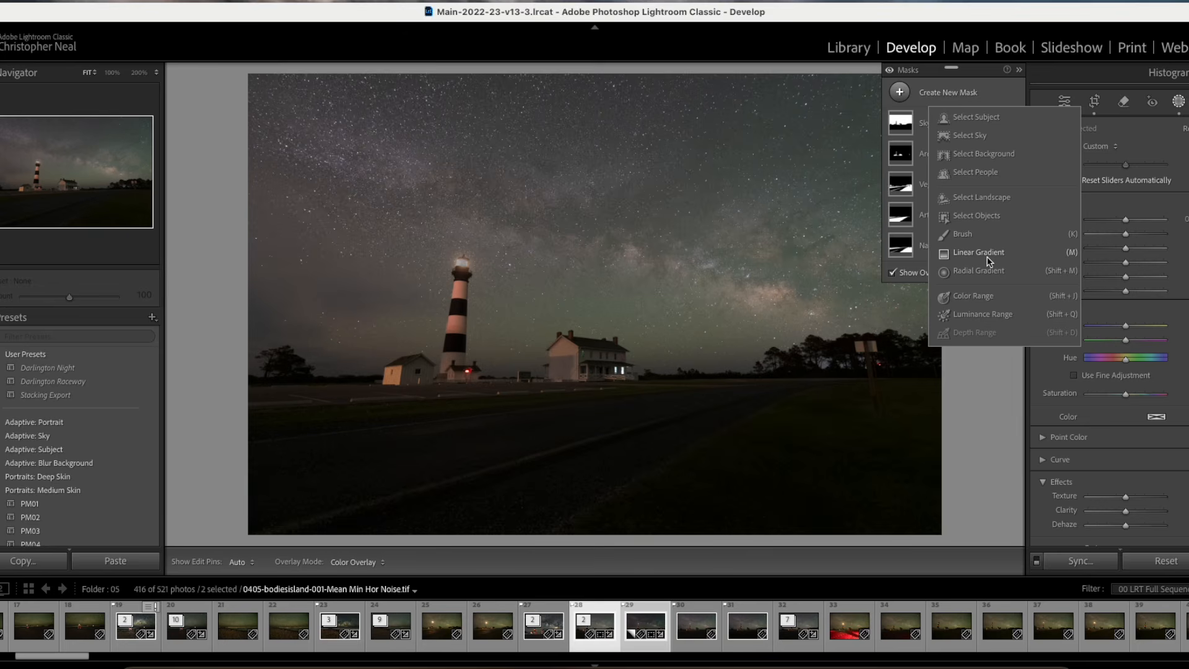
{"action": "left_click", "coordinate": [1125, 78]}
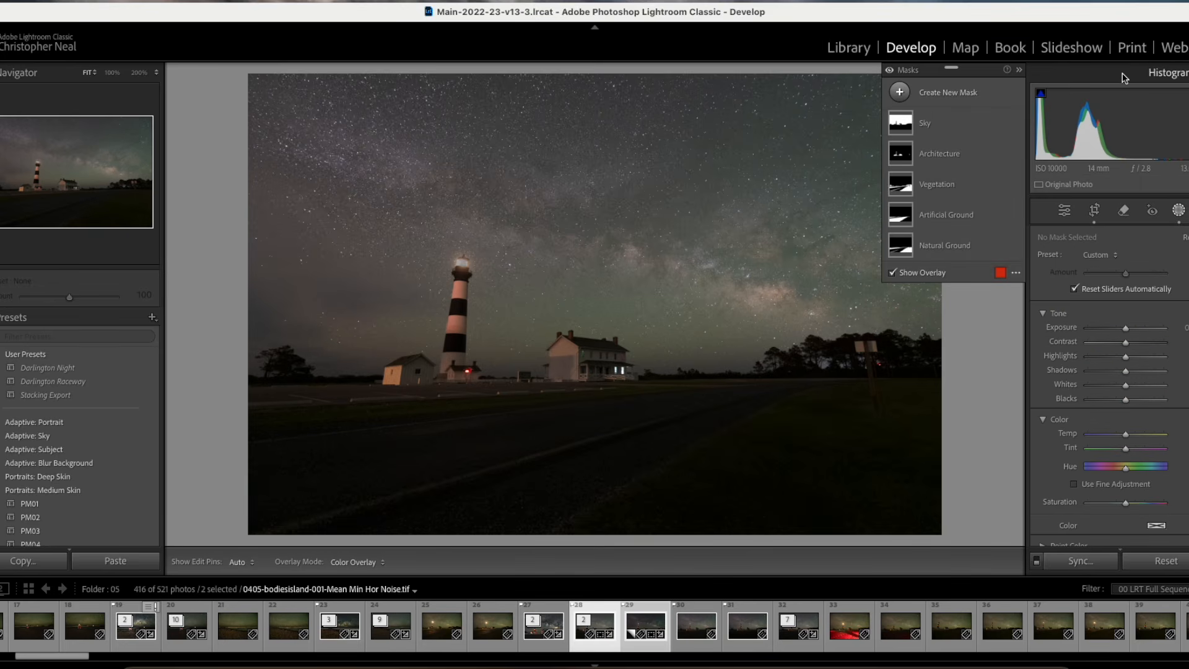